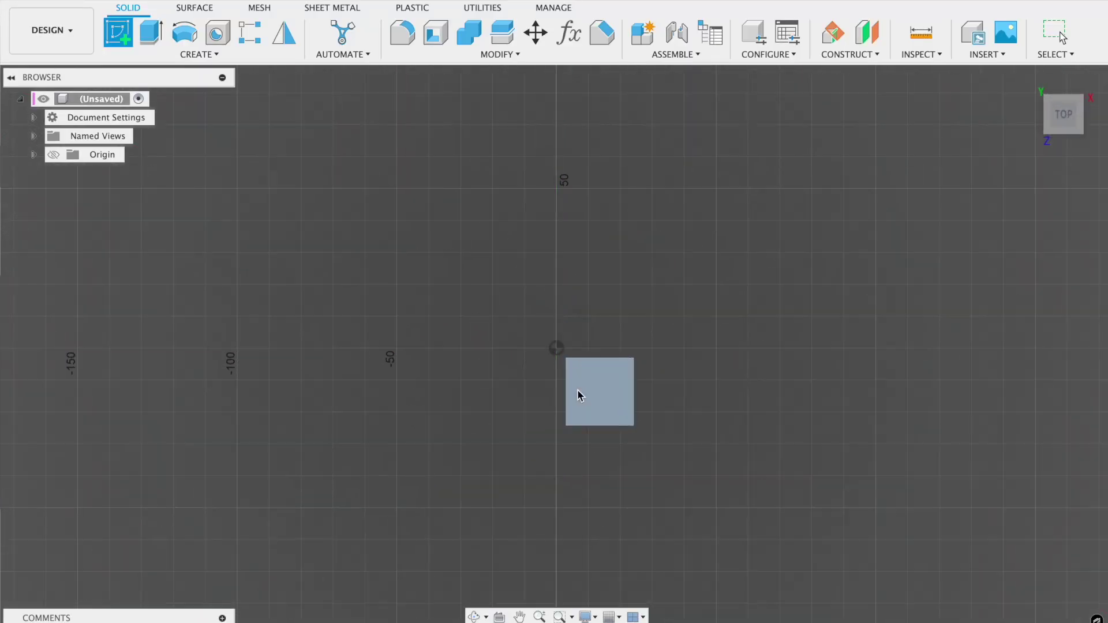
Step: Sketch a 100 mm diameter circle centred on the origin
click(558, 347)
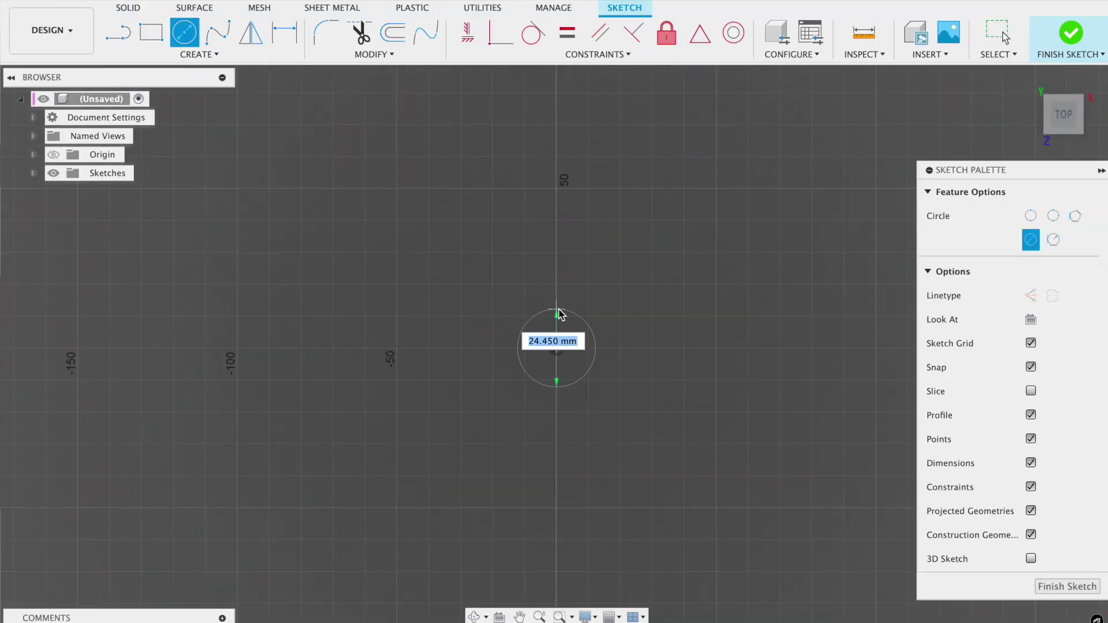
text(100)
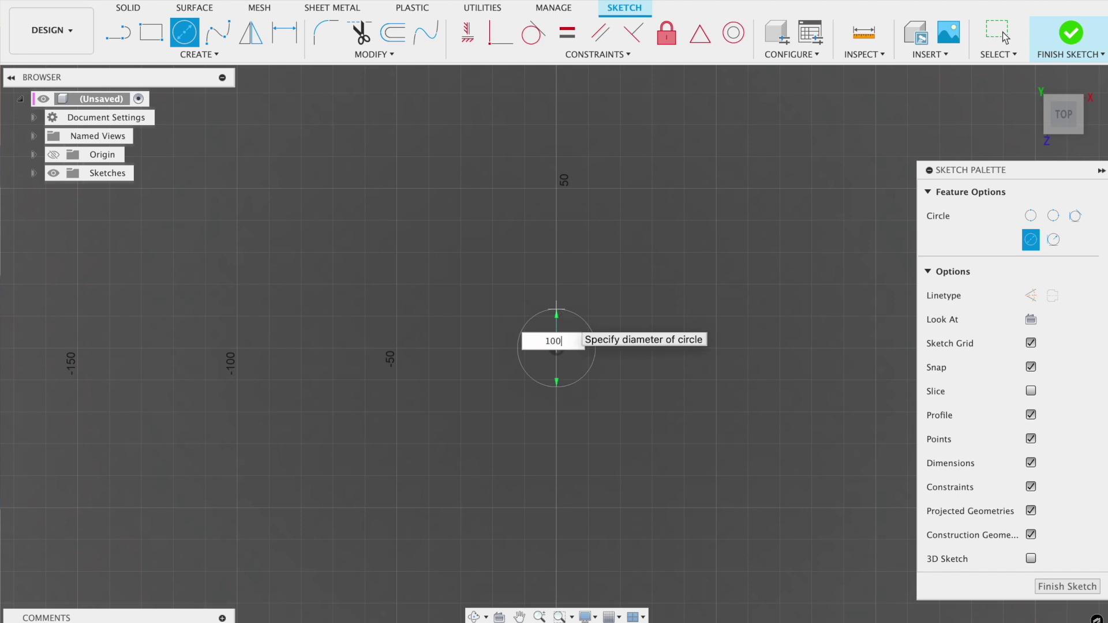
key(Tab)
key(Return)
Step: Extrude the circle 100 mm into a new solid cylinder body
key(e)
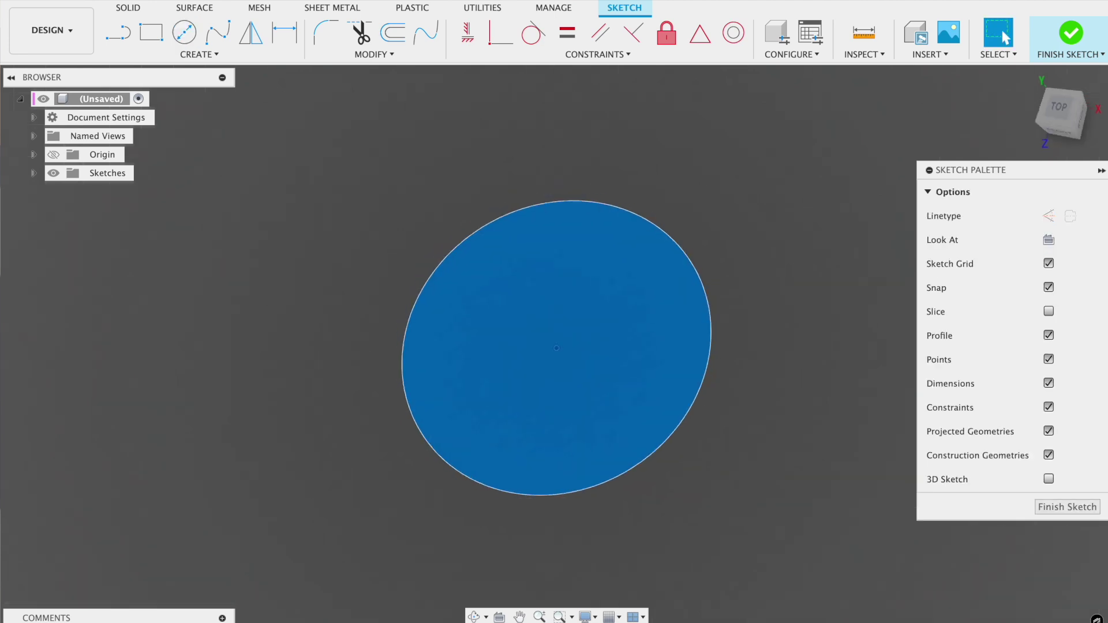
text(10)
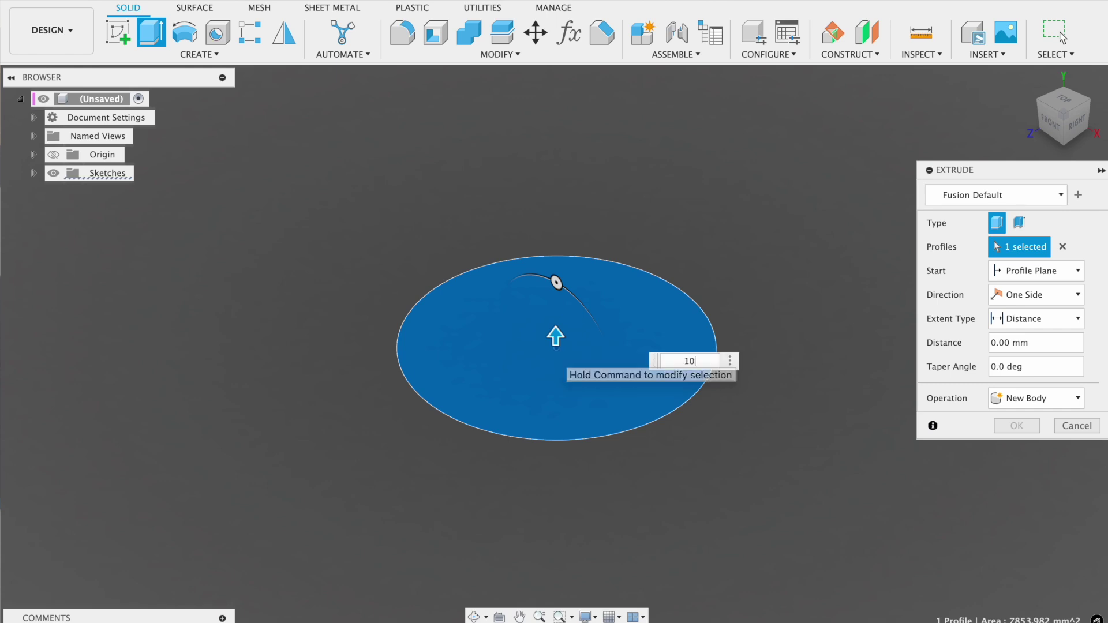
text(0)
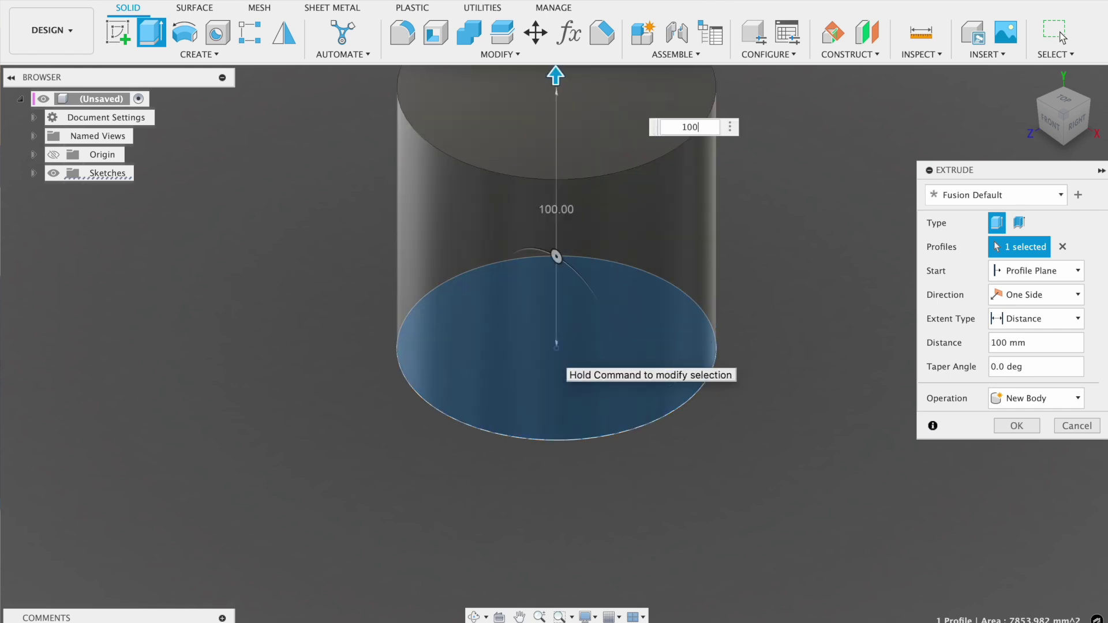
key(Return)
key(m)
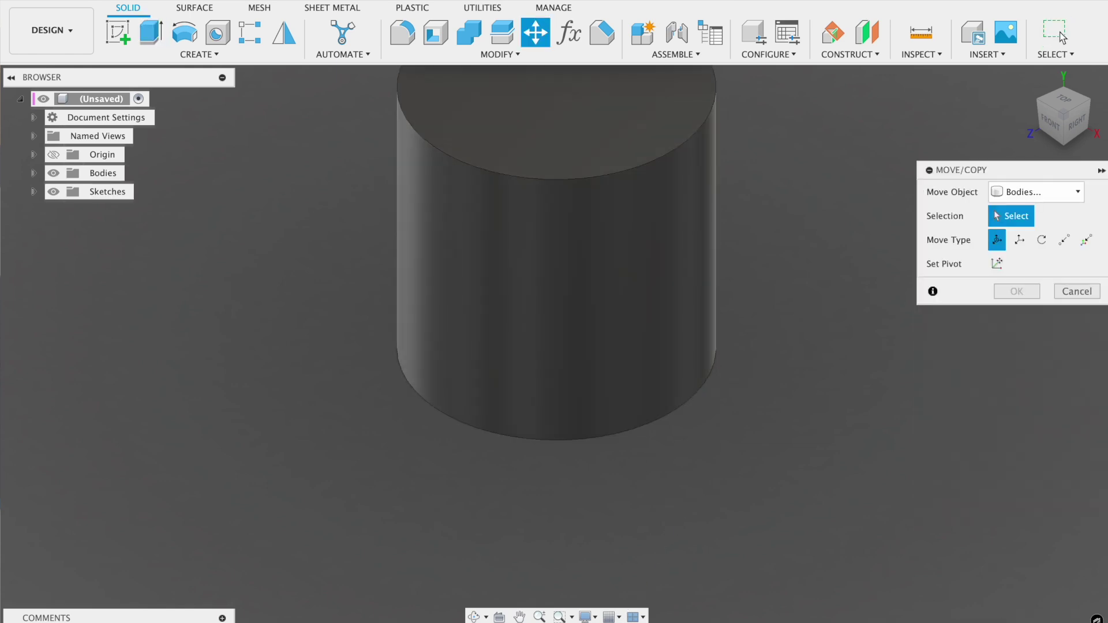
click(1077, 291)
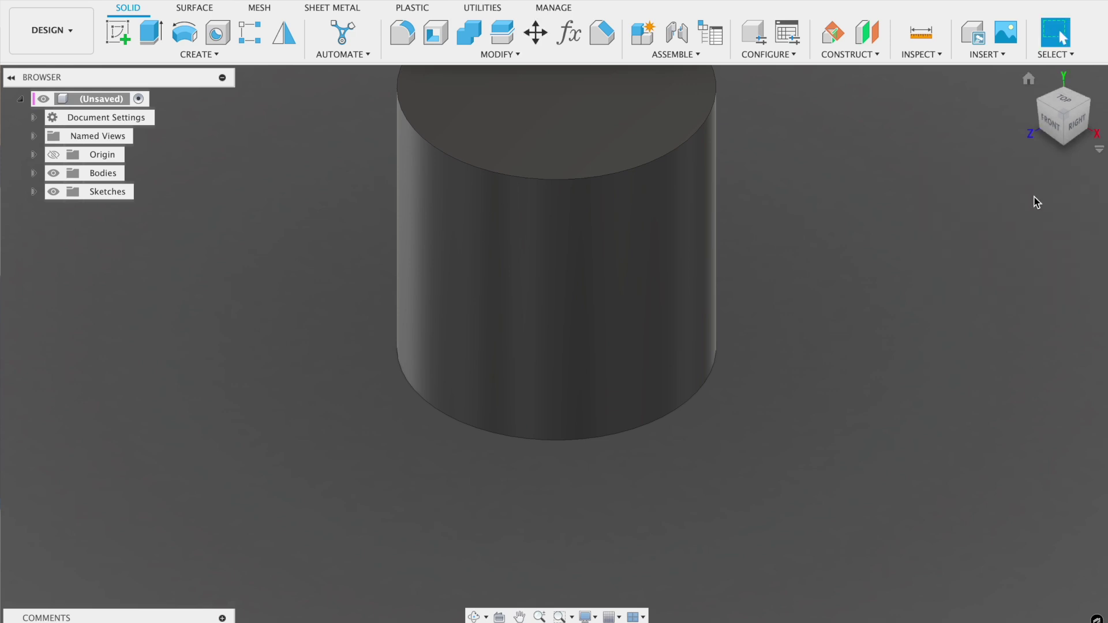
Step: Start a Volumetric Lattice with the cylinder selected as its body
click(1030, 79)
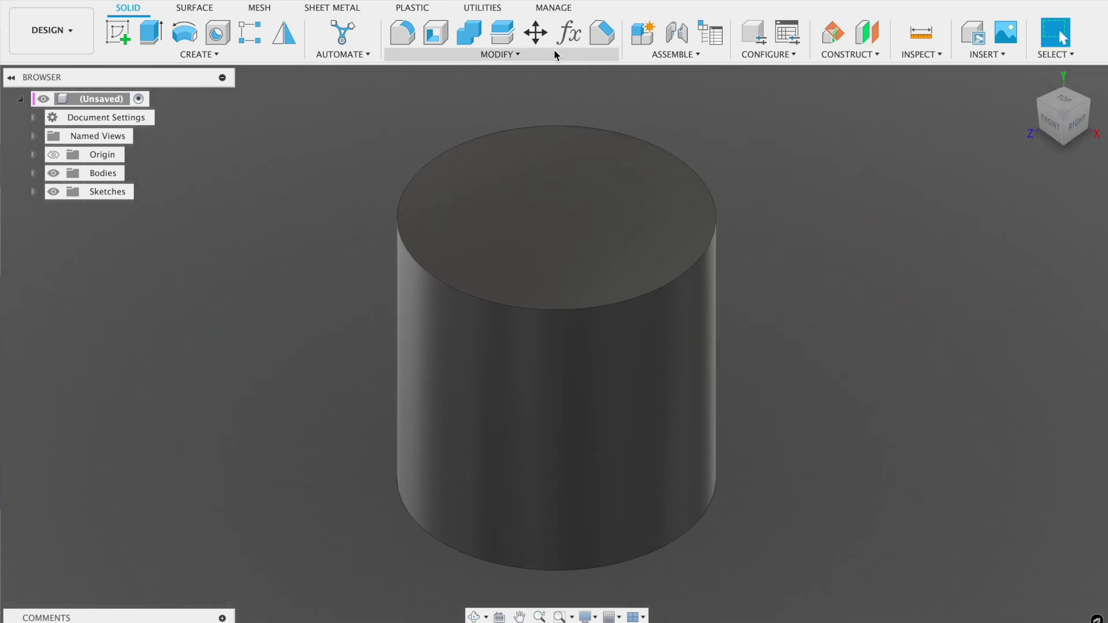
click(437, 55)
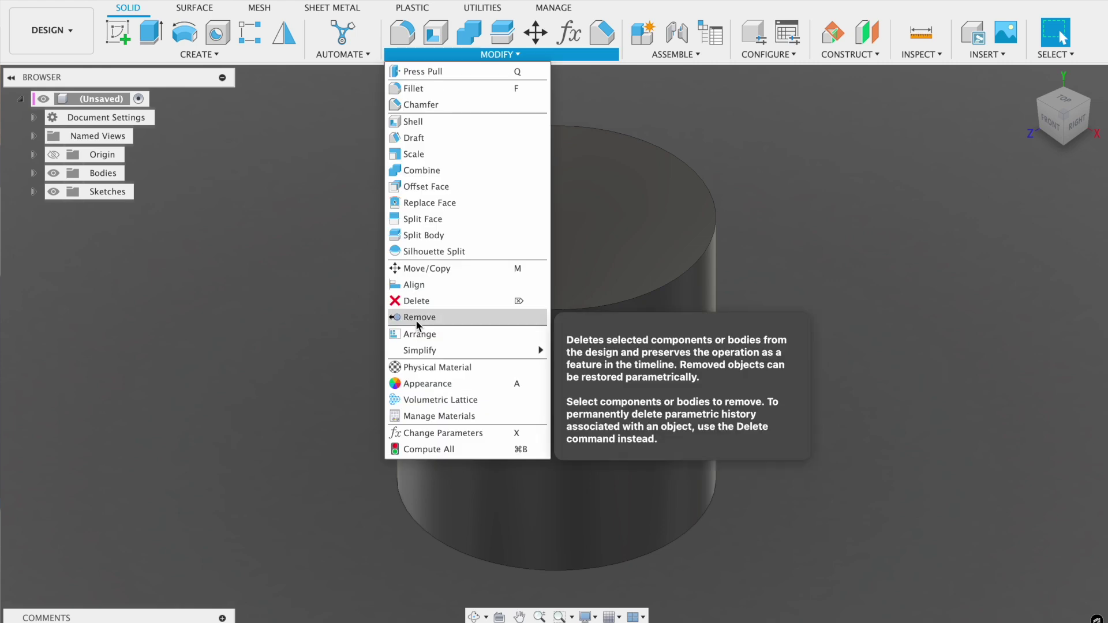
click(413, 399)
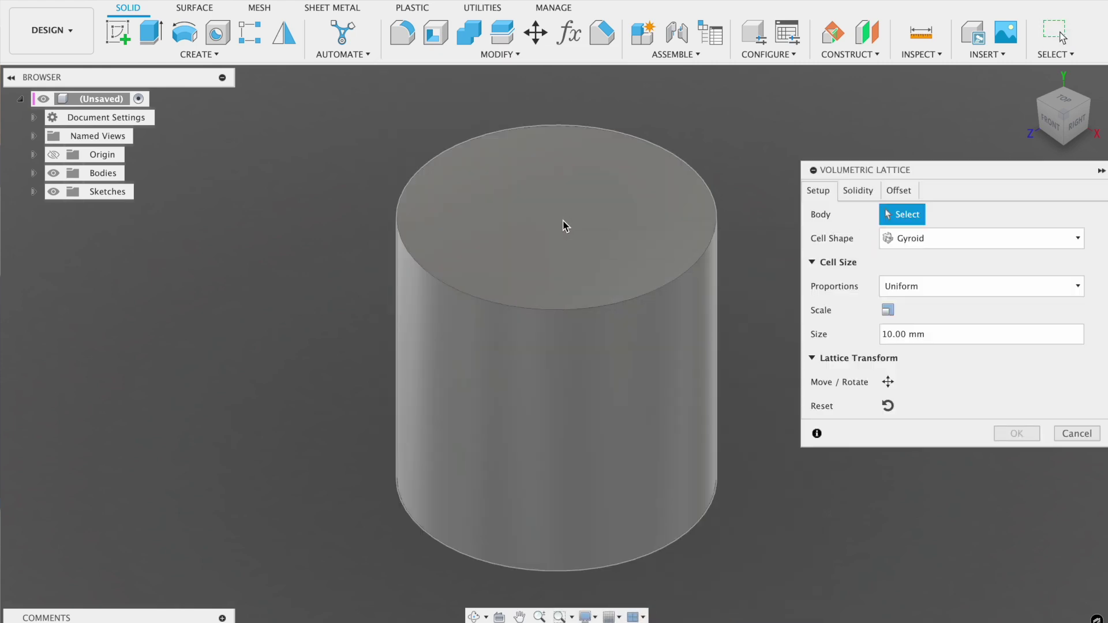
click(609, 202)
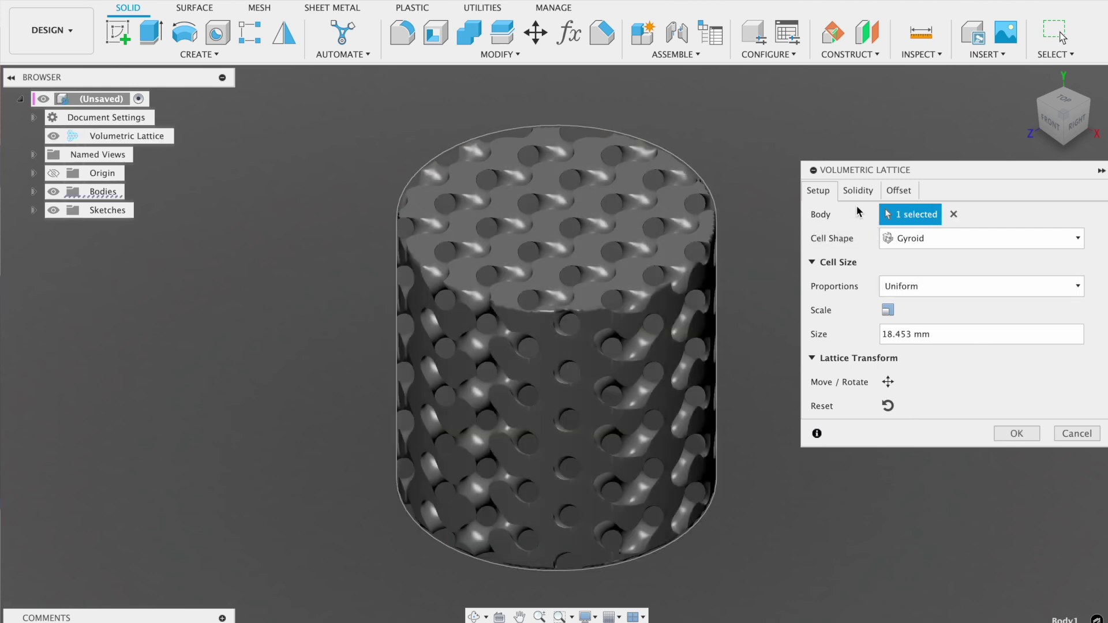
click(954, 214)
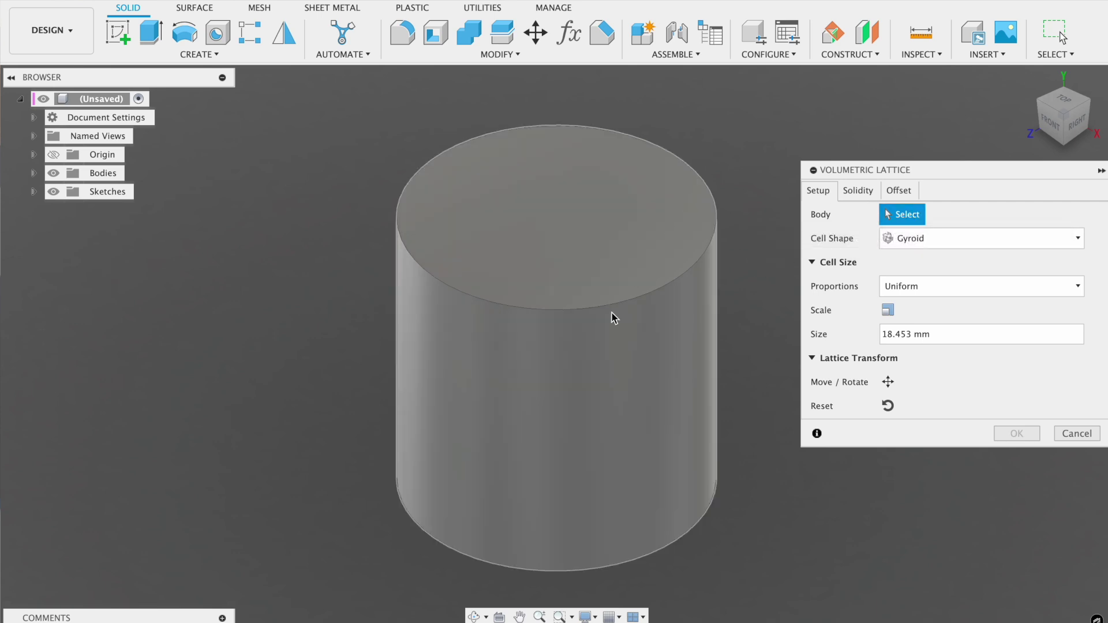
click(613, 293)
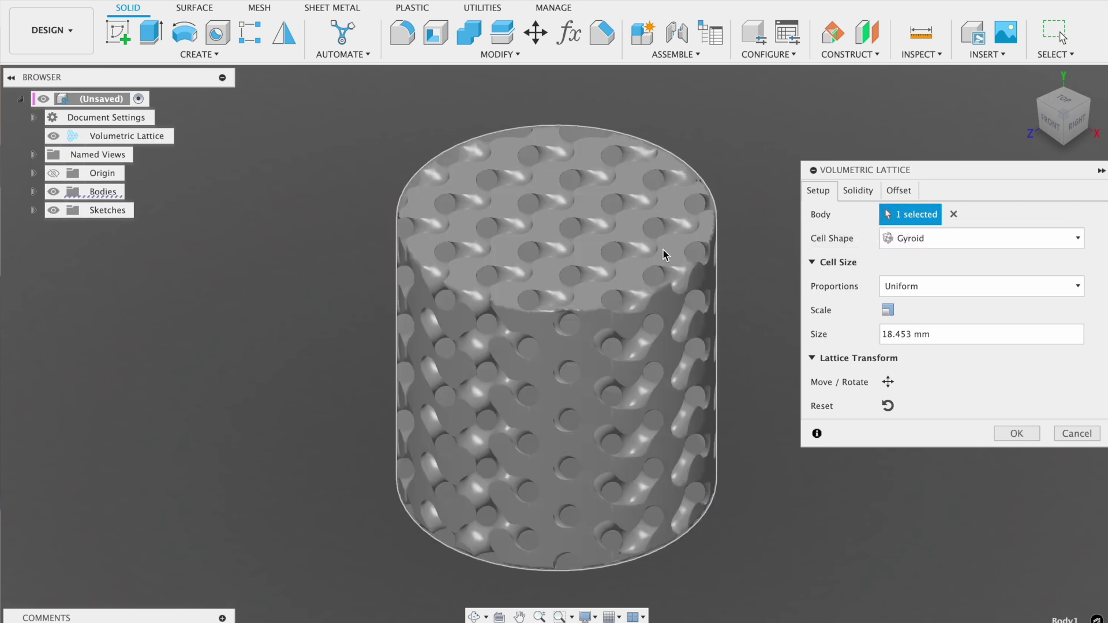
Step: Keep the Gyroid cell shape with uniform 18.453 mm cells and inspect the preview
click(916, 240)
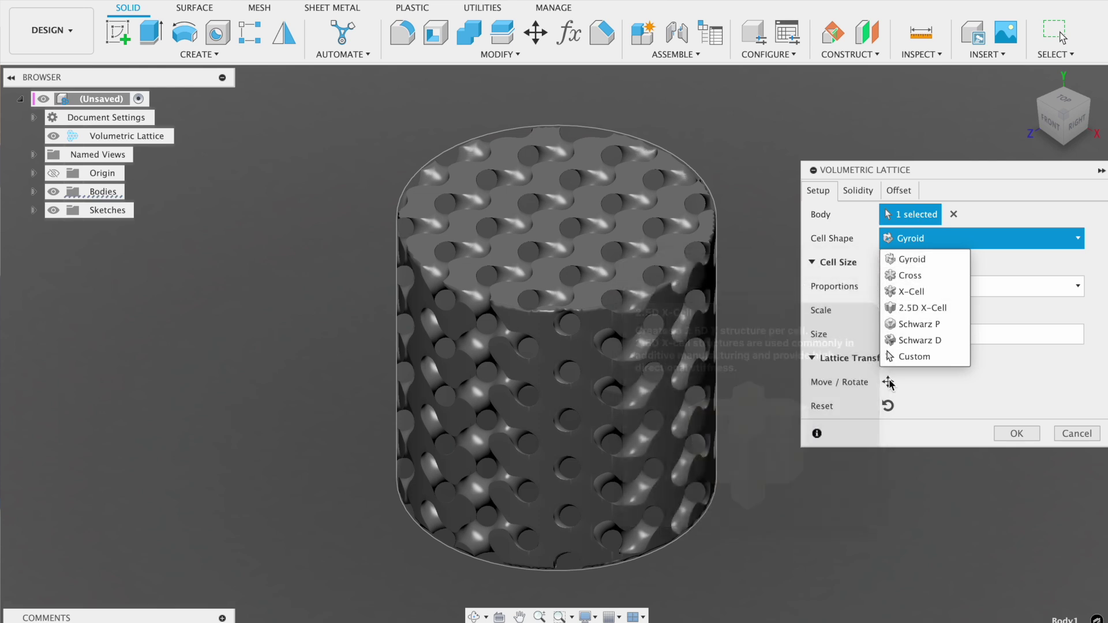
click(993, 264)
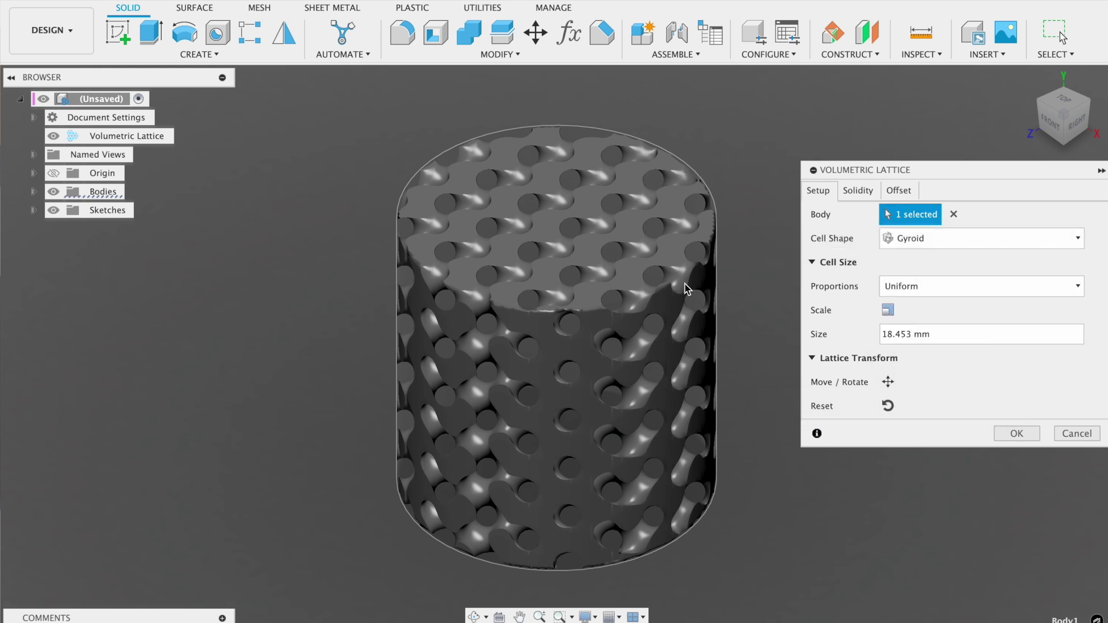
drag(1066, 117, 1080, 123)
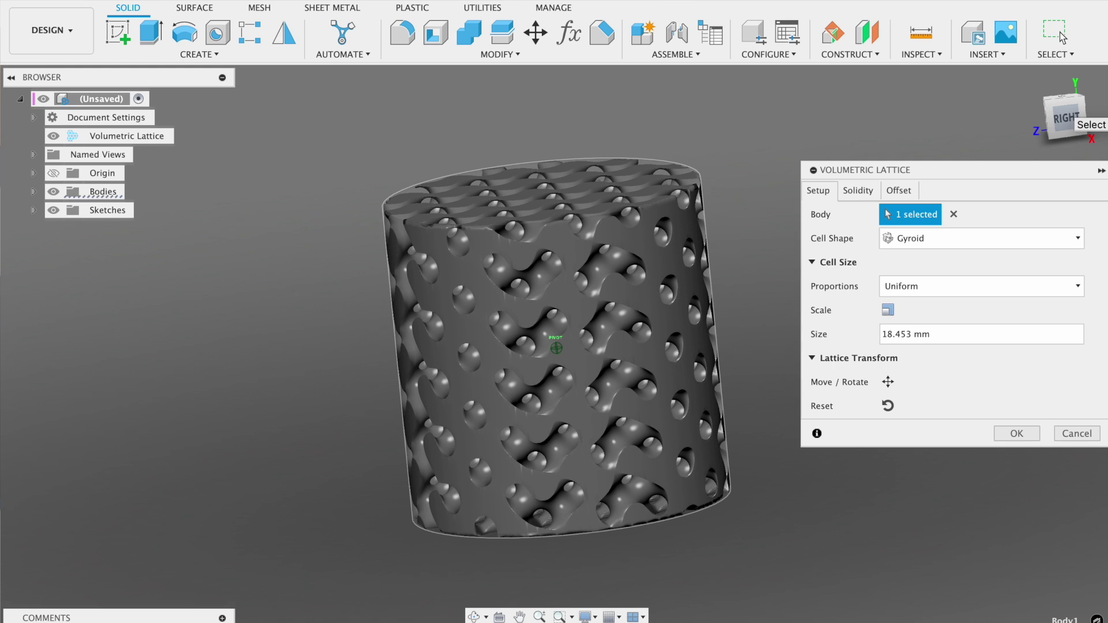
drag(1079, 123, 1080, 124)
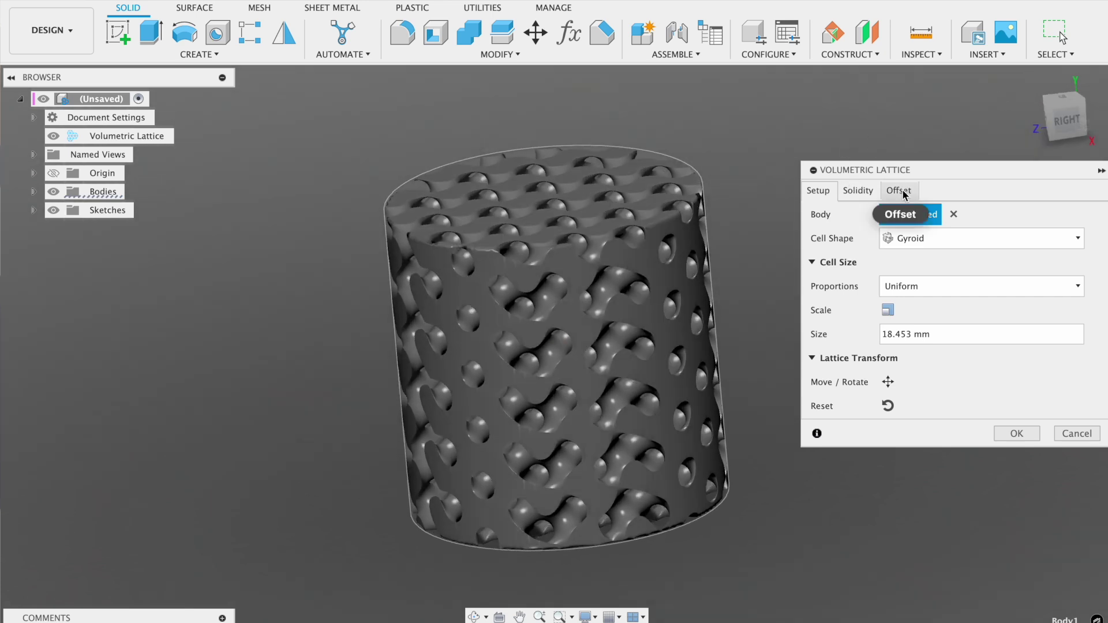
click(903, 191)
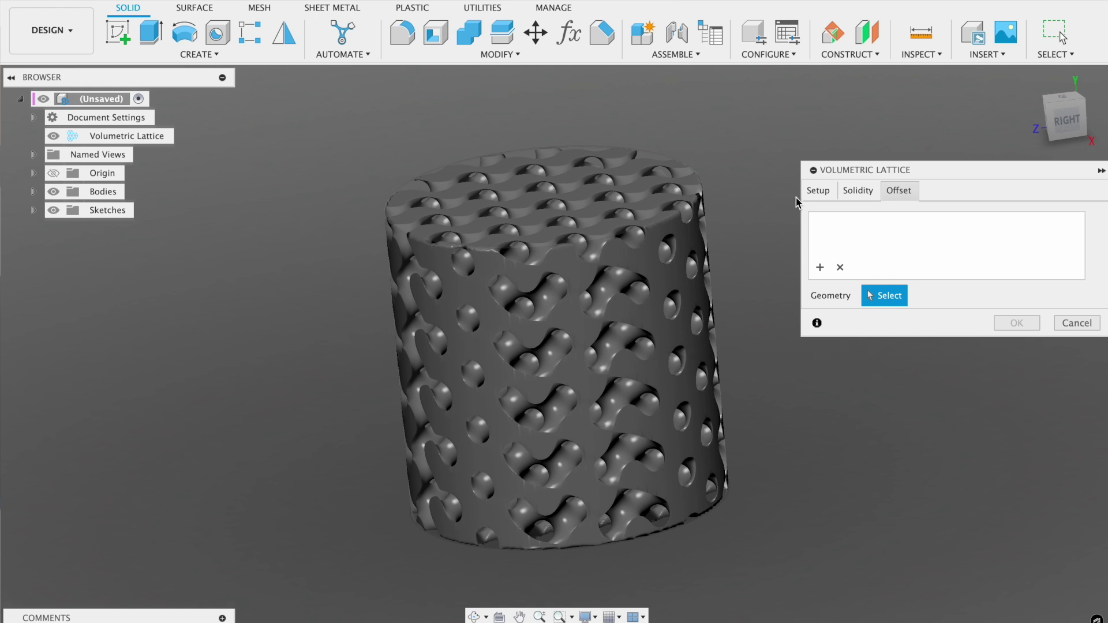
Step: Add a top-face offset with 2 mm thickness and a 1.85 mm blend distance
click(819, 269)
drag(1062, 119, 1038, 90)
click(1029, 79)
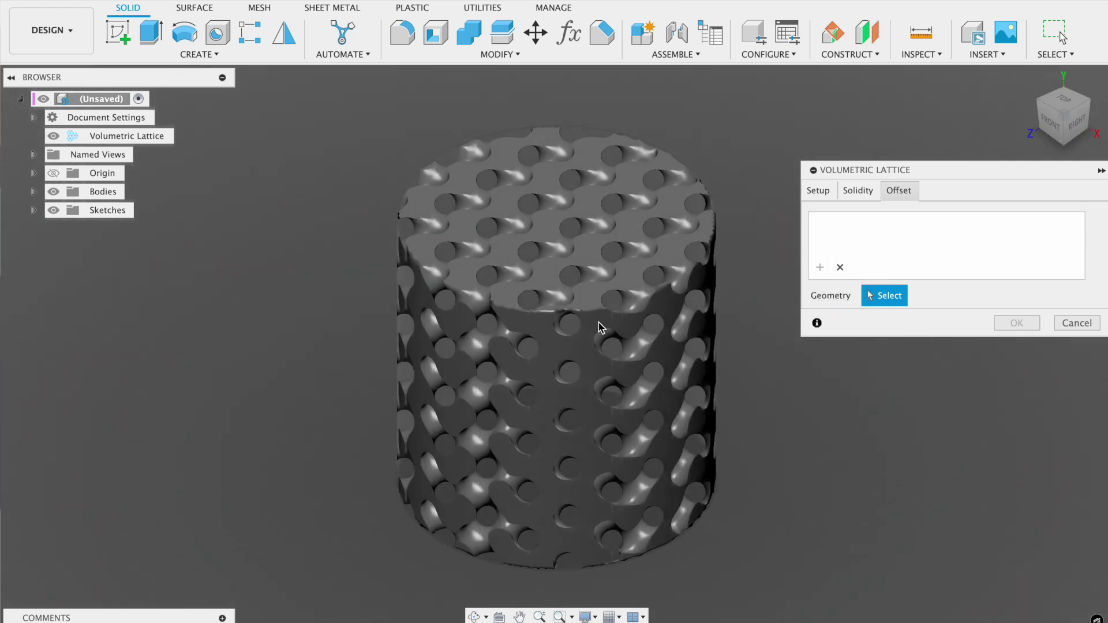
click(593, 352)
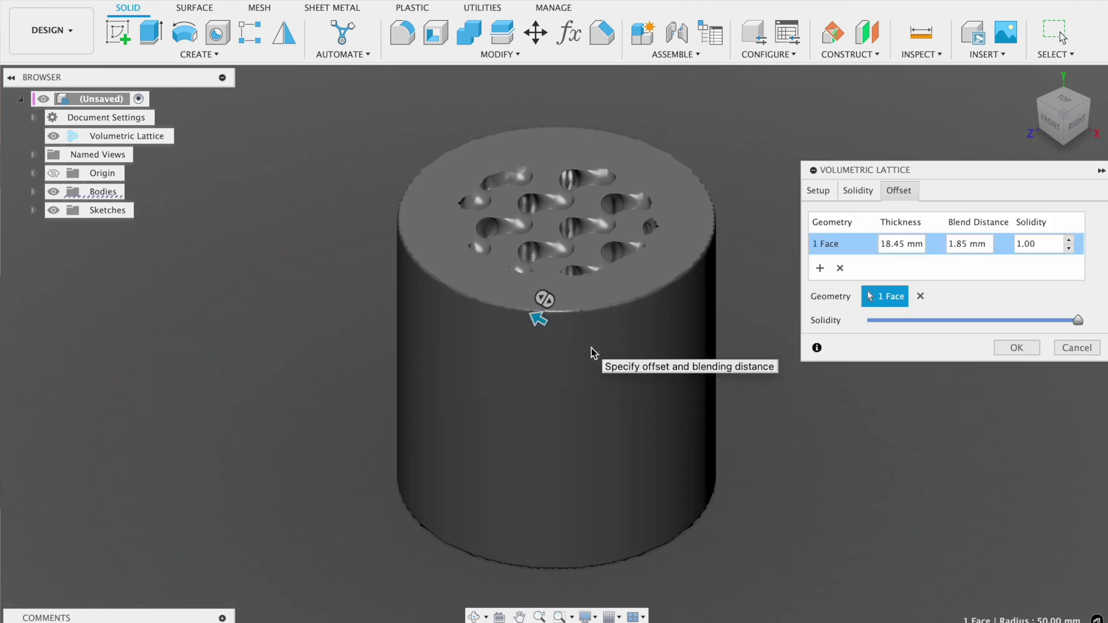
click(1064, 101)
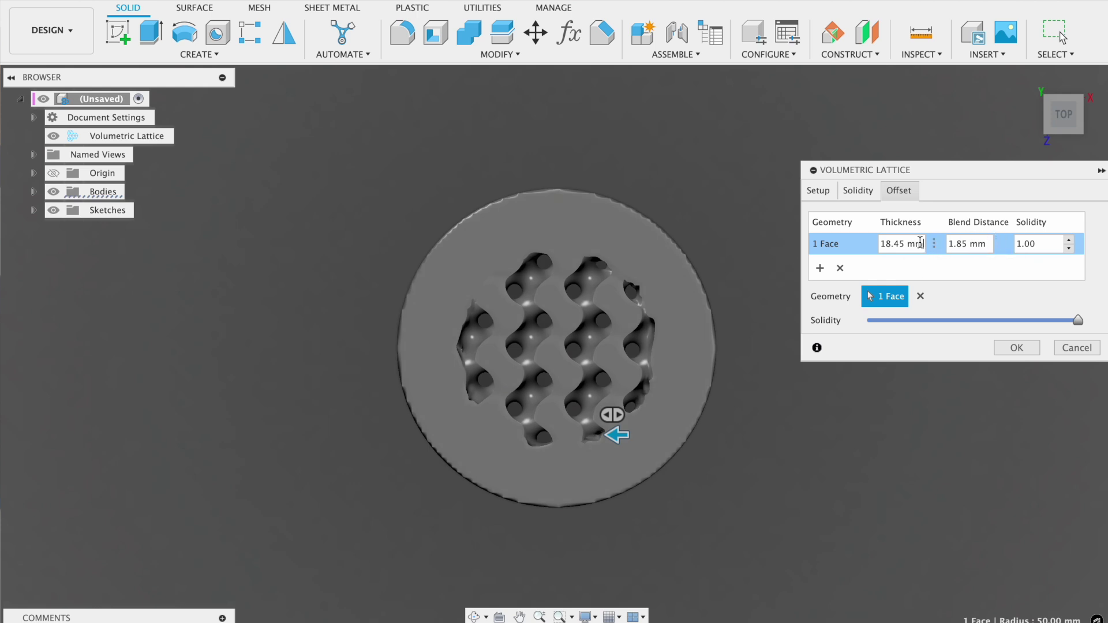
drag(921, 245, 871, 248)
text(2)
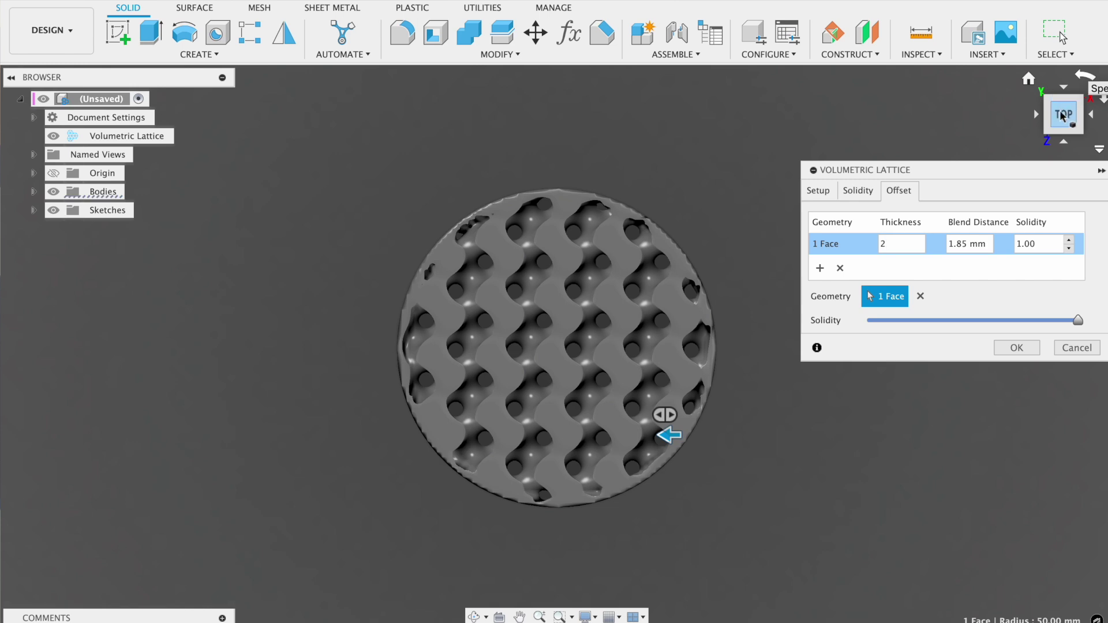
drag(1063, 115, 1065, 72)
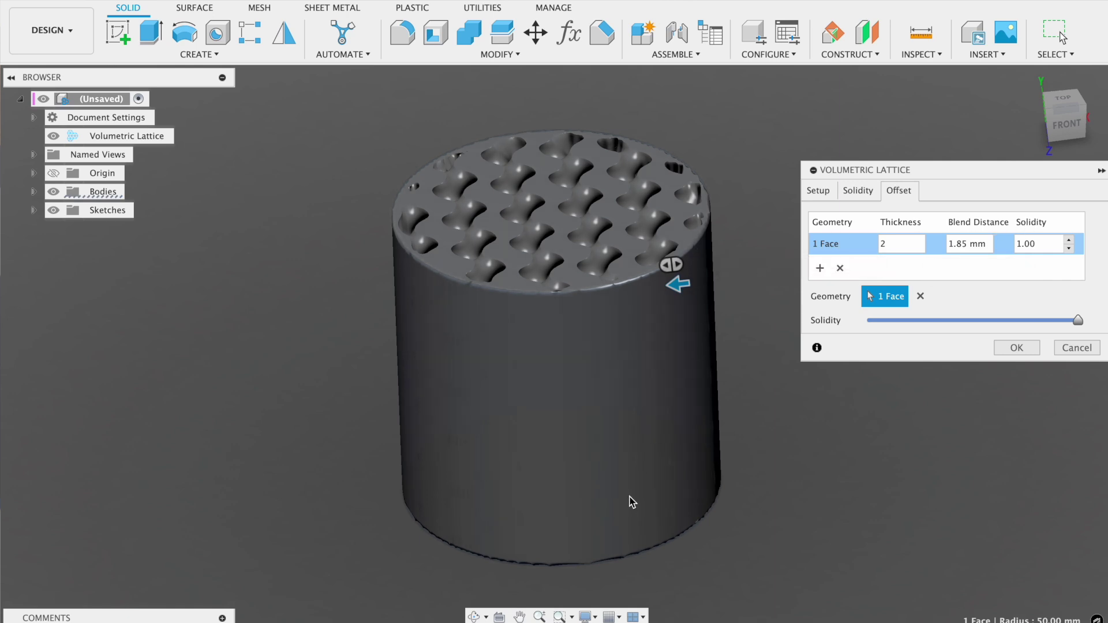
Step: Review the lattice solidity and Setup proportions, viewing the cylinder from the top
click(858, 191)
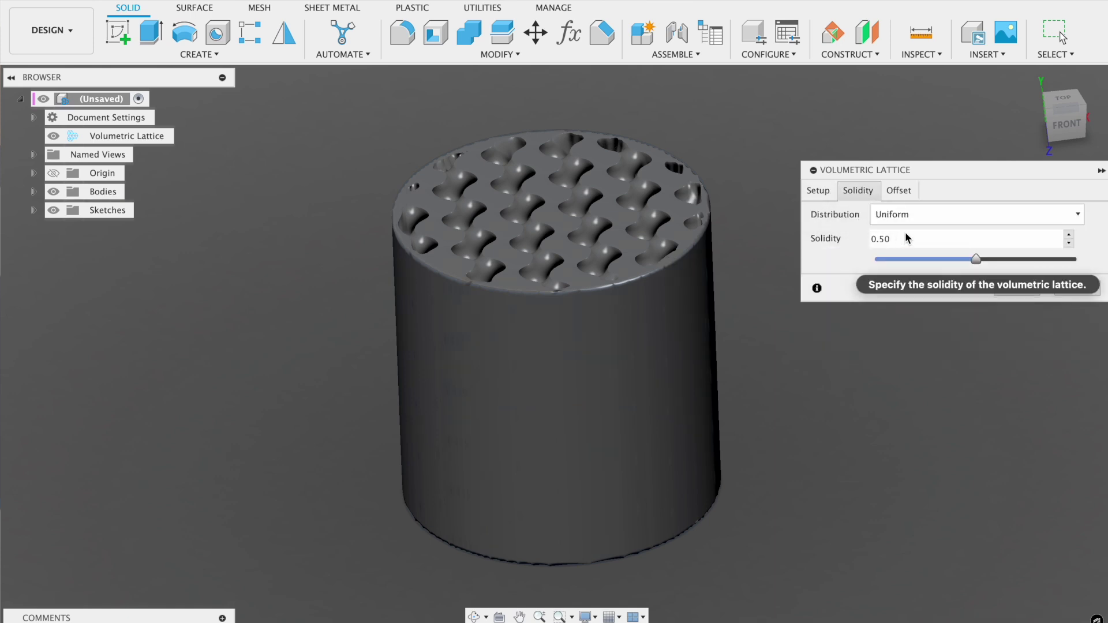
click(827, 193)
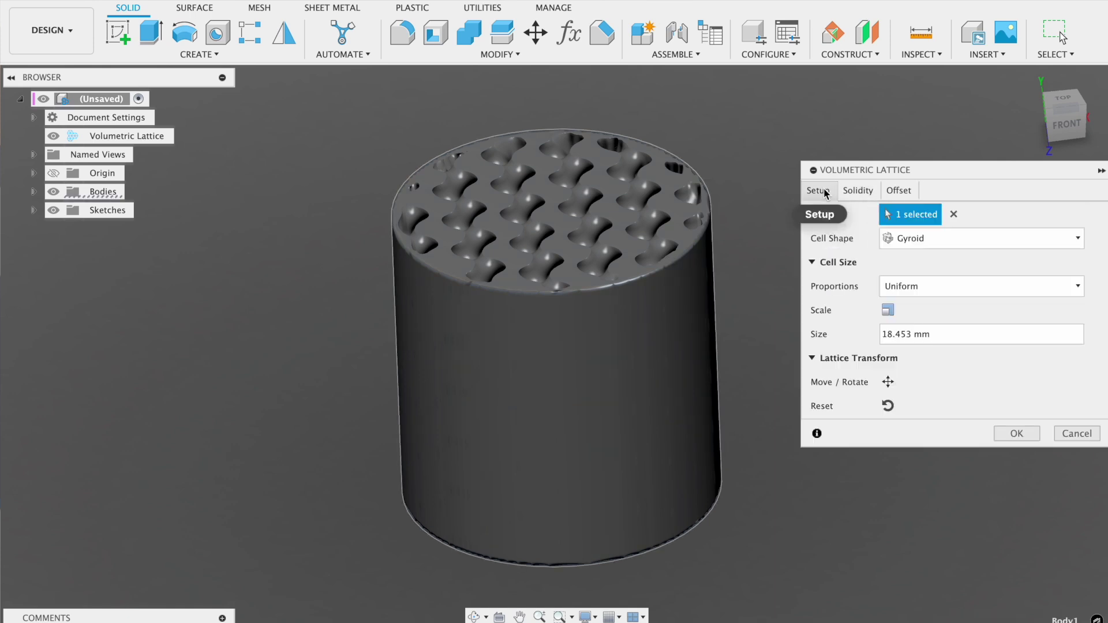
click(927, 287)
click(927, 287)
click(1070, 102)
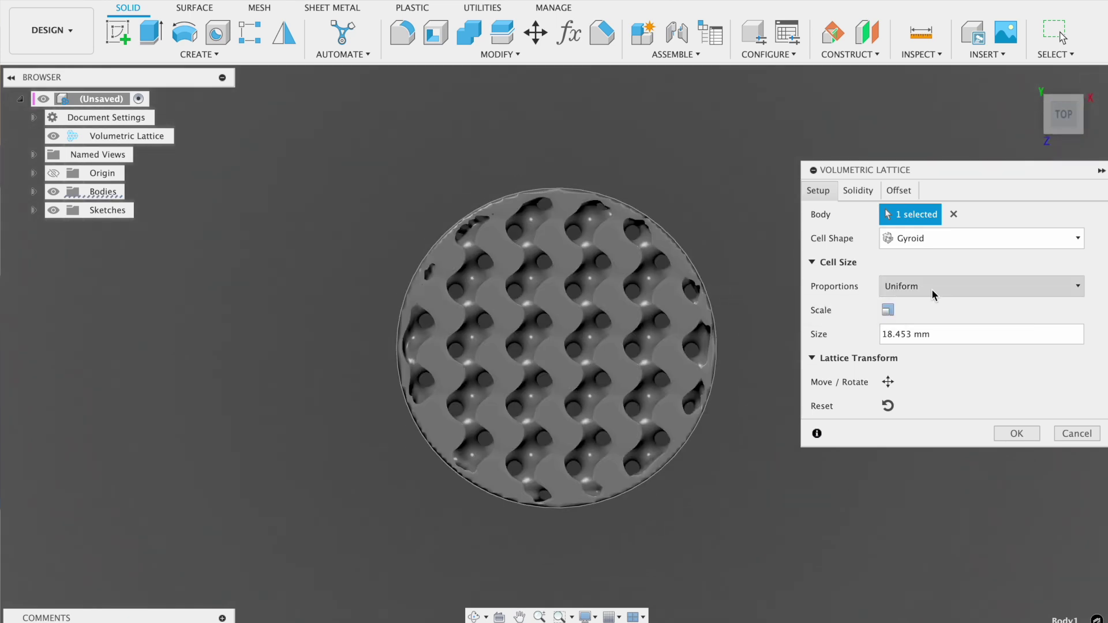
Step: Set nonuniform cell proportions with X 20, Y 10 and Z 10
click(961, 286)
click(921, 324)
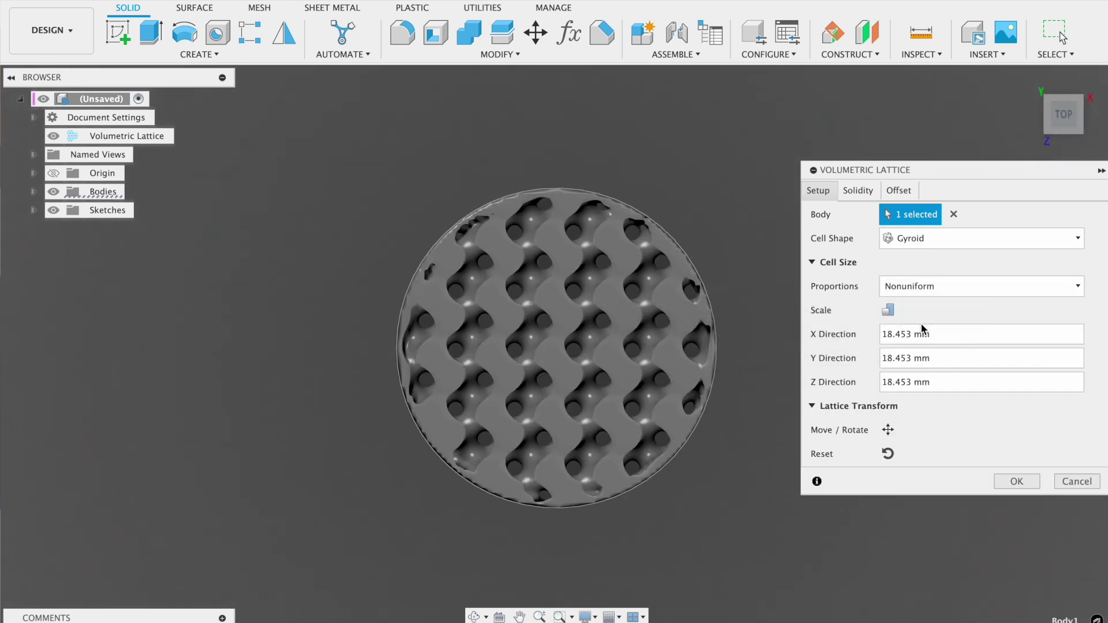
click(843, 337)
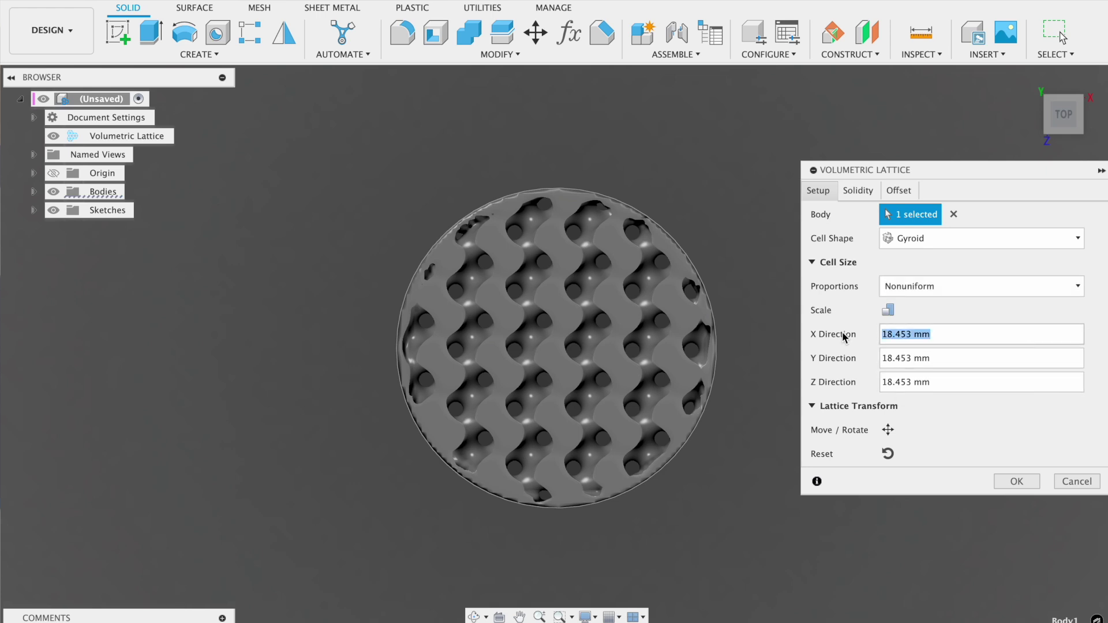
text(20)
double_click(976, 357)
click(977, 356)
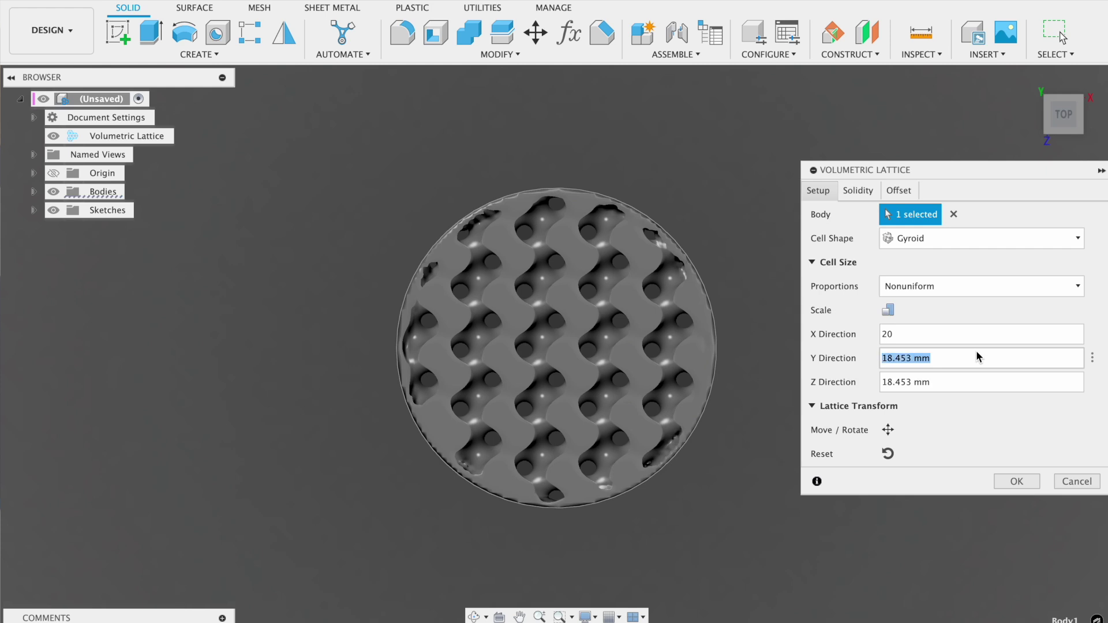
text(10)
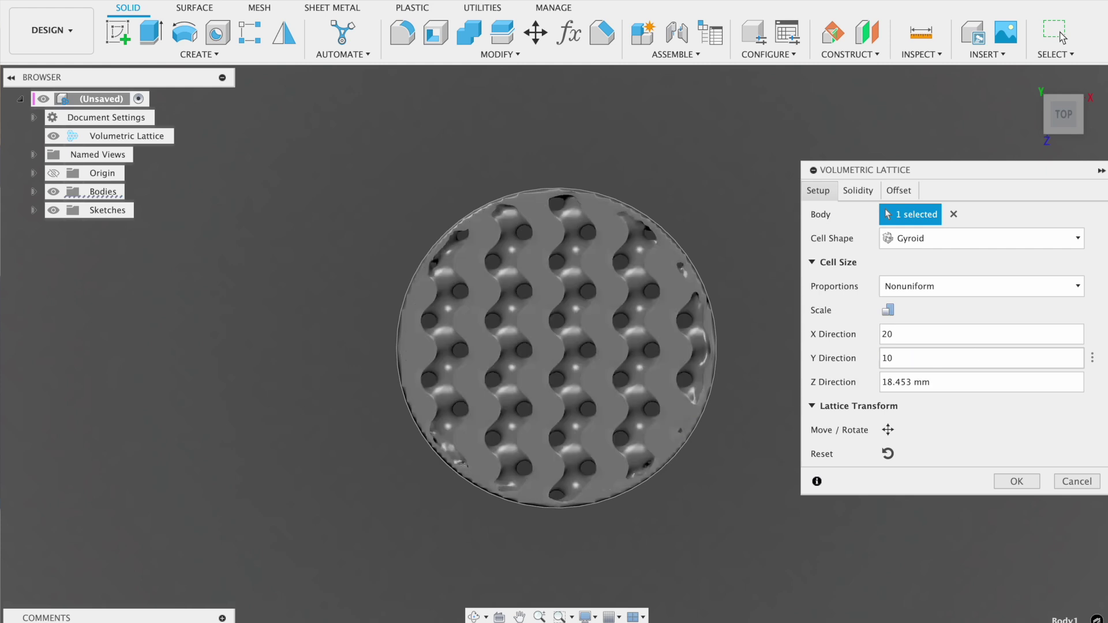
click(947, 384)
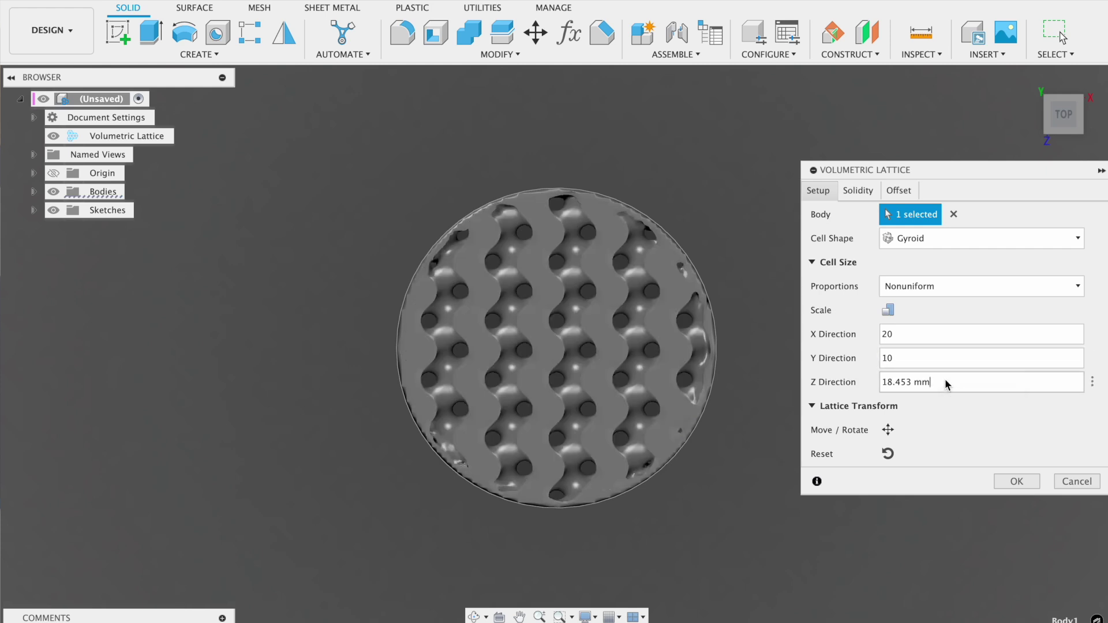
key(BackSpace)
key(BackSpace)
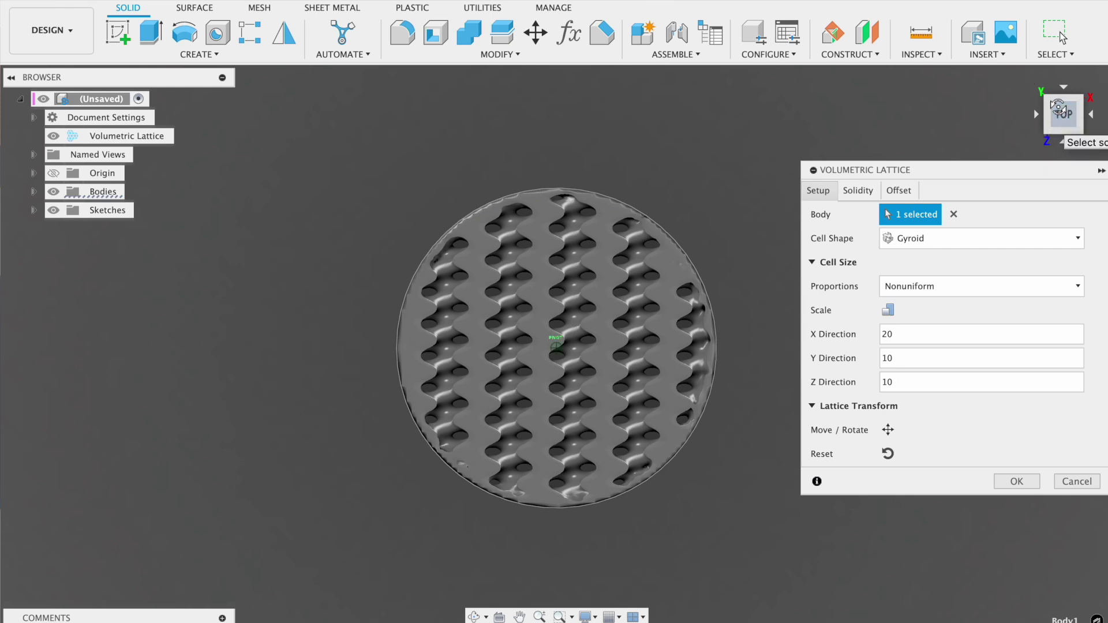
drag(1054, 120, 1069, 105)
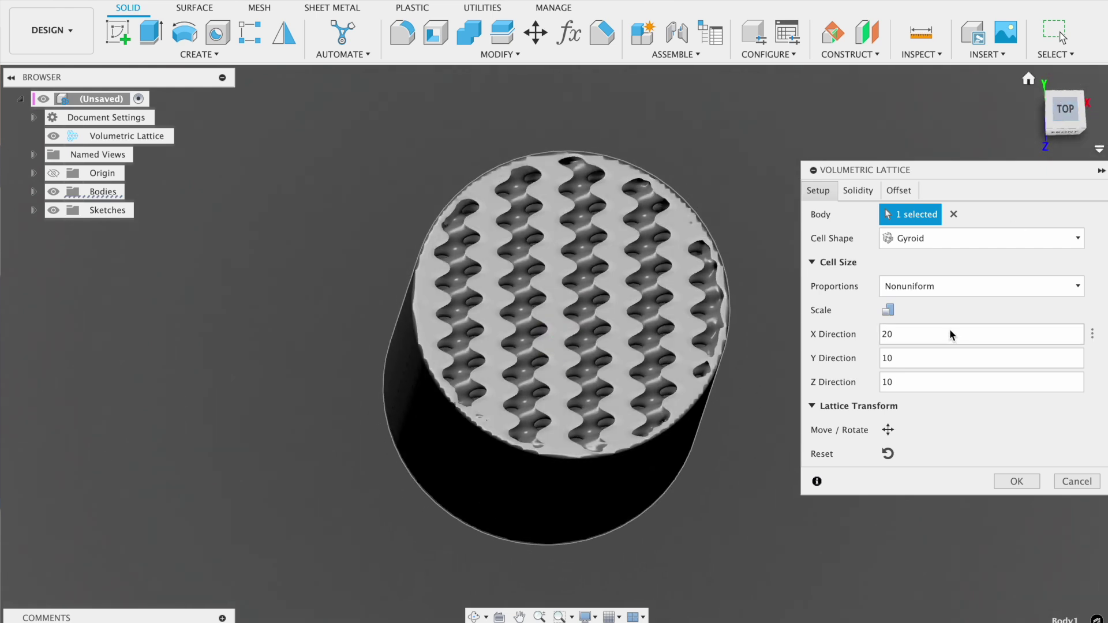
Step: Set lattice solidity to 0.20 and change the X Direction cell size to 30 mm
click(864, 188)
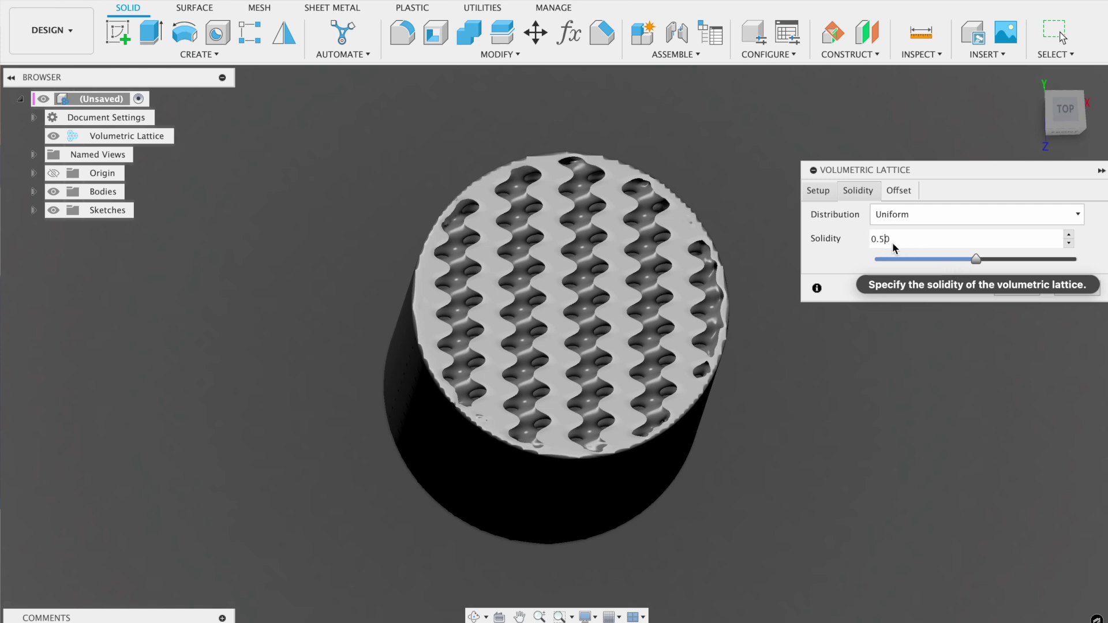
key(Return)
click(1065, 119)
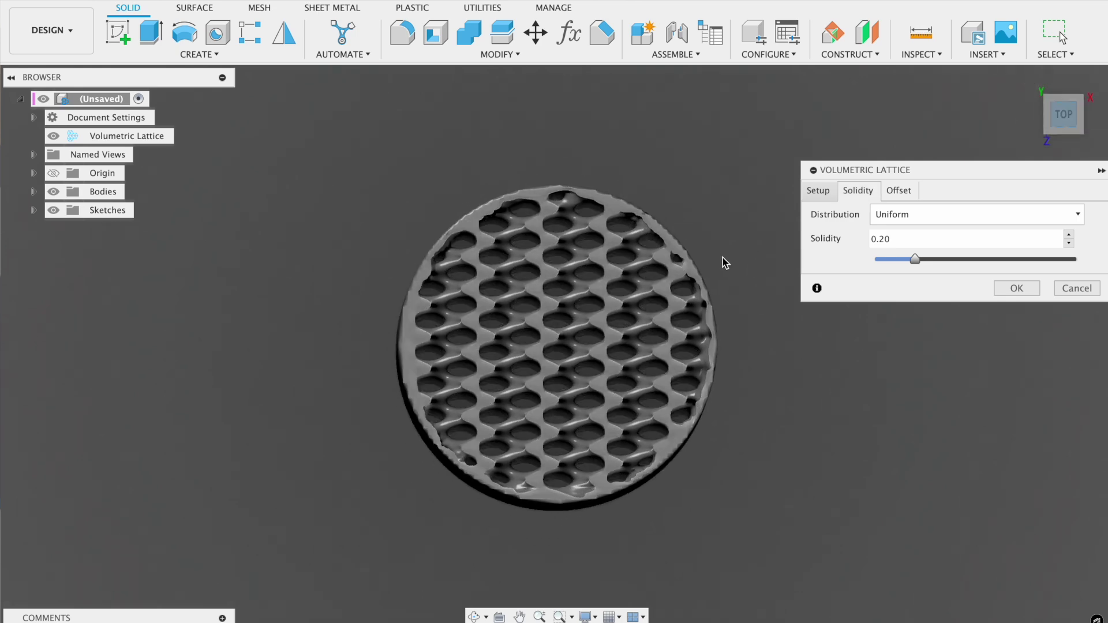
click(826, 190)
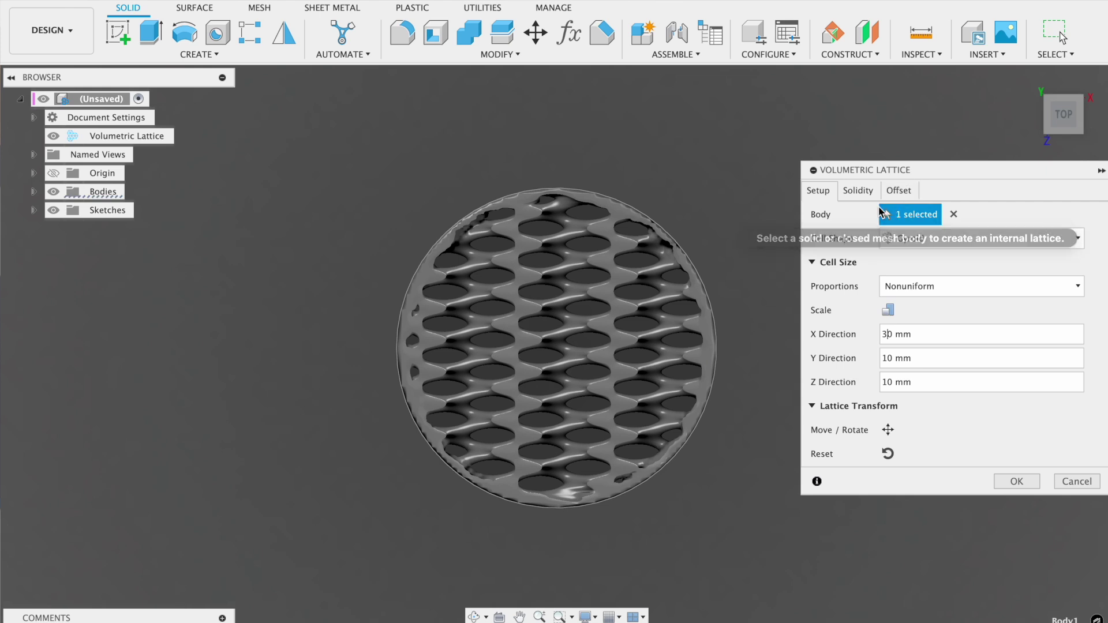
Step: Make the gyroid cells uniform again, trying size 15 before settling on 10
click(889, 311)
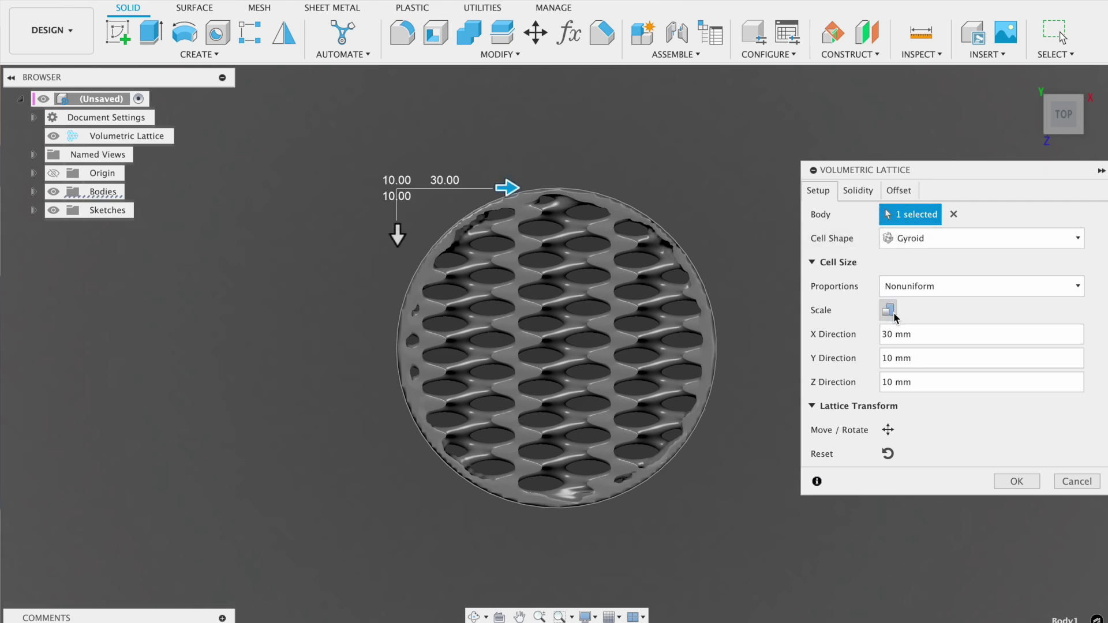
click(883, 289)
click(860, 301)
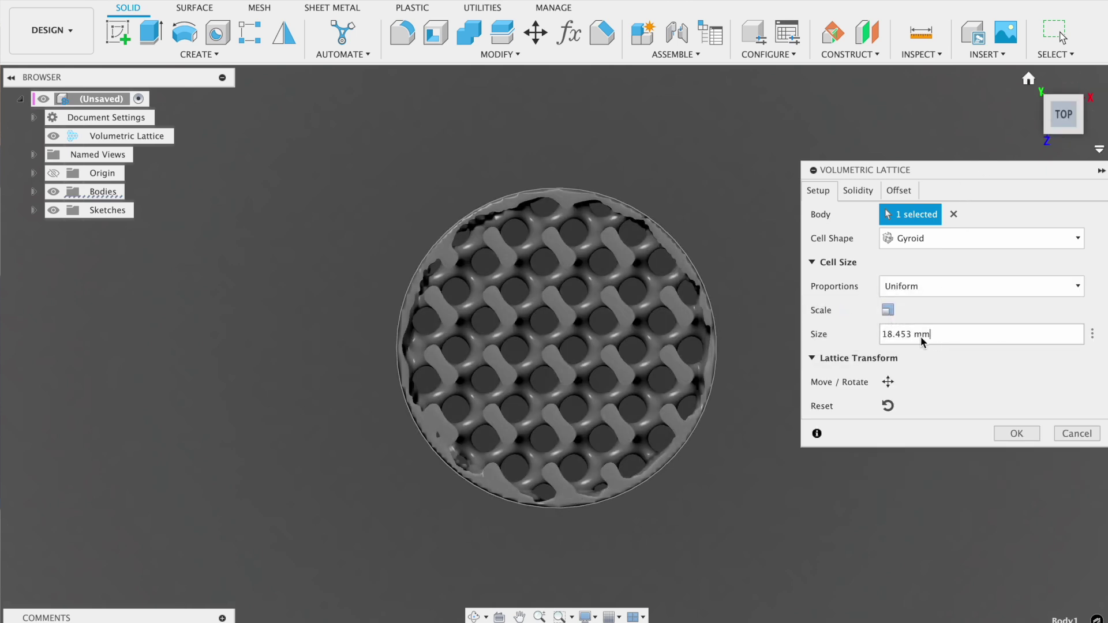
drag(930, 335, 875, 340)
text(15)
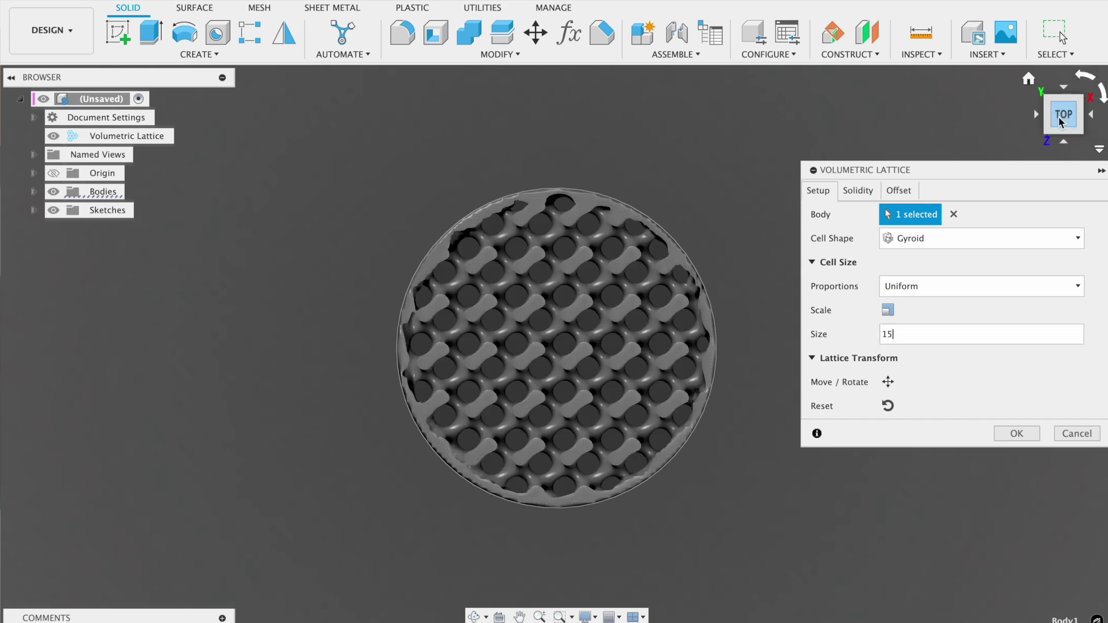
drag(1061, 130, 1037, 127)
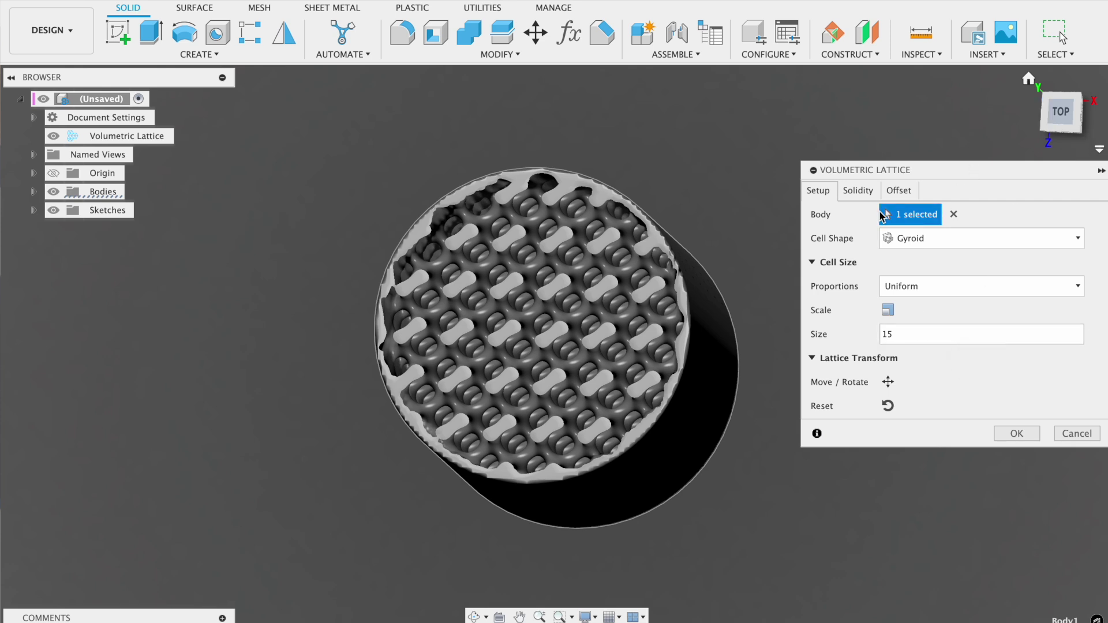
click(1060, 112)
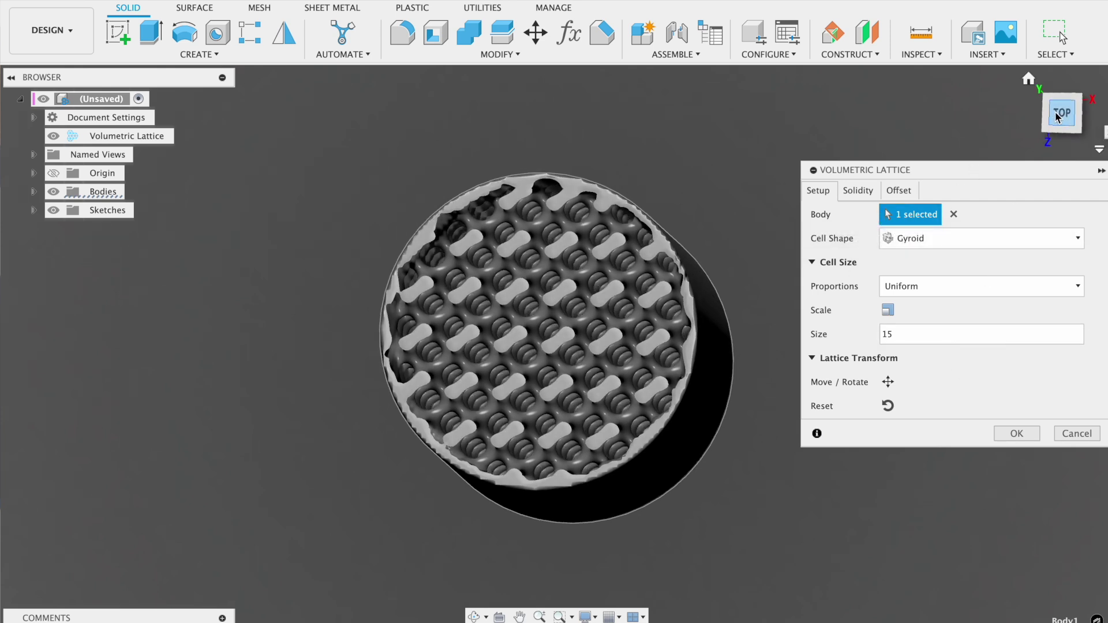
scroll(658, 332, up, 3)
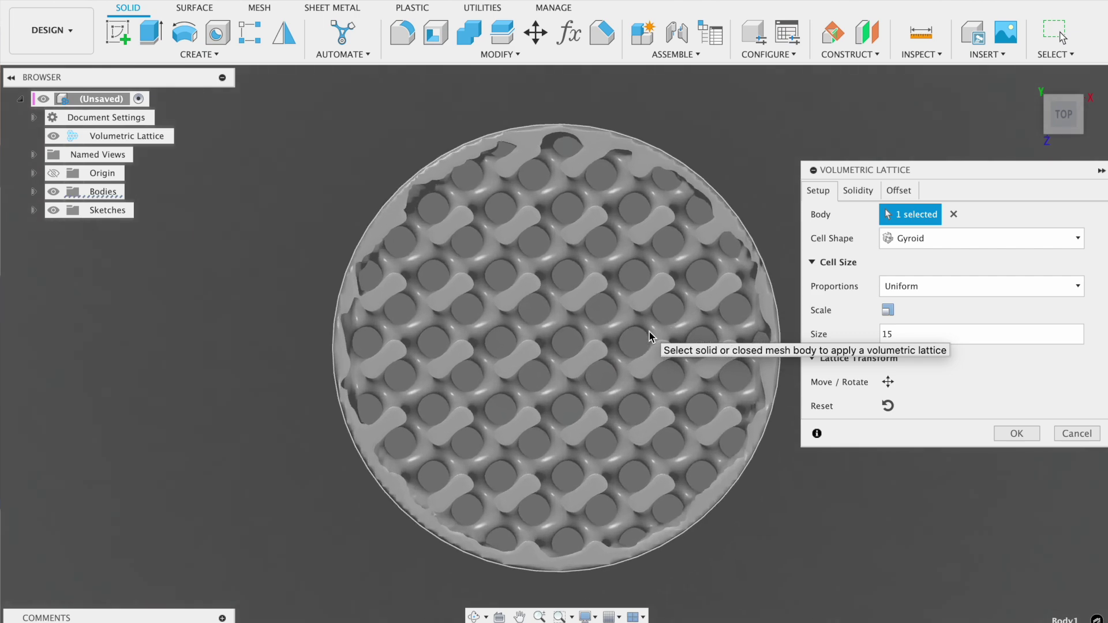
click(898, 332)
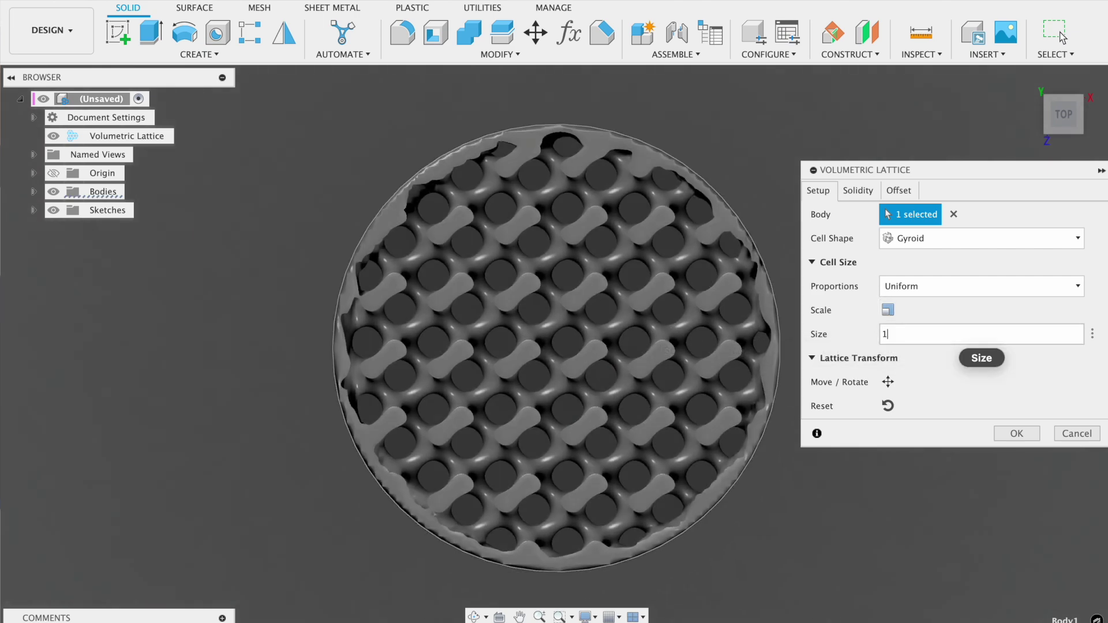
text(0)
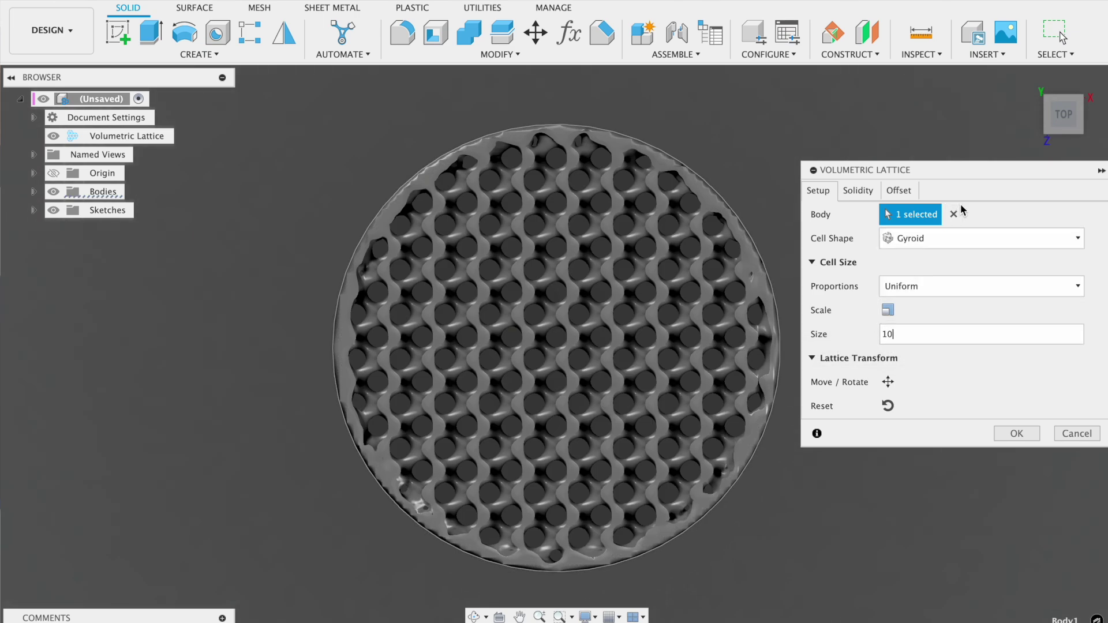
click(857, 190)
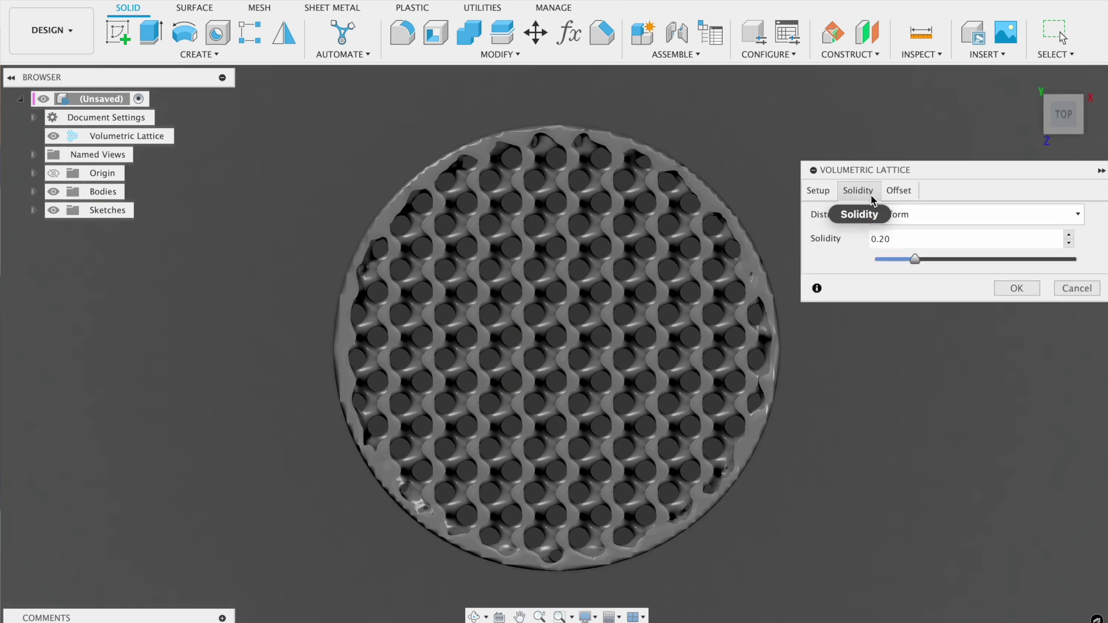
click(944, 260)
Step: Set the gyroid lattice solidity to about 0.24
drag(943, 258, 916, 271)
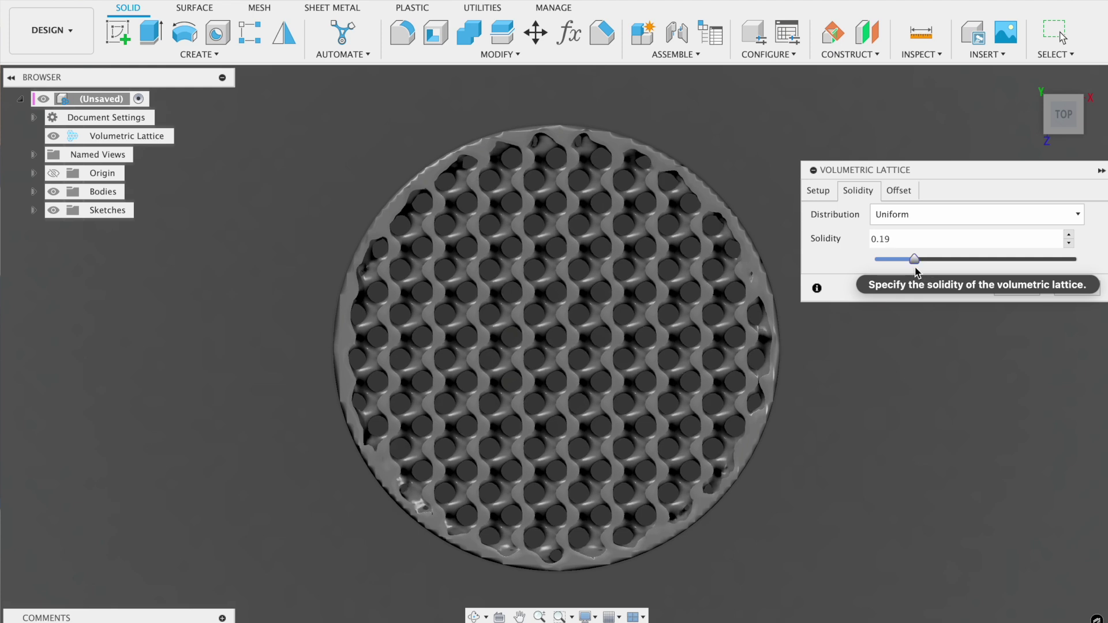
click(1069, 235)
click(899, 191)
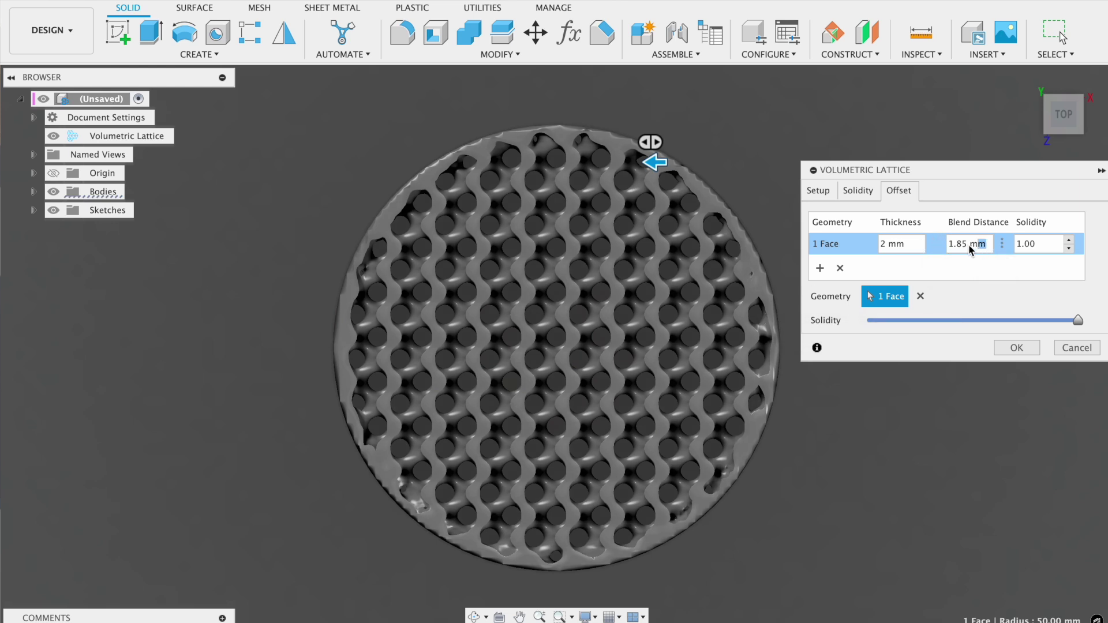
Step: Change the offset Blend Distance from 1.85 to 20, then to 50
text(20)
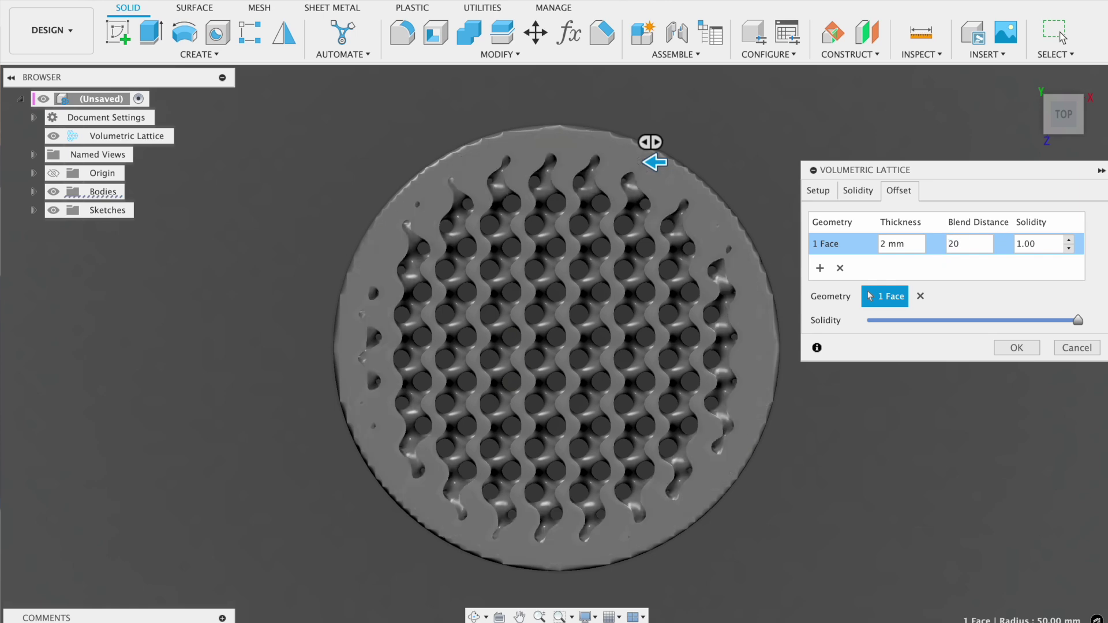
drag(1073, 100, 1081, 93)
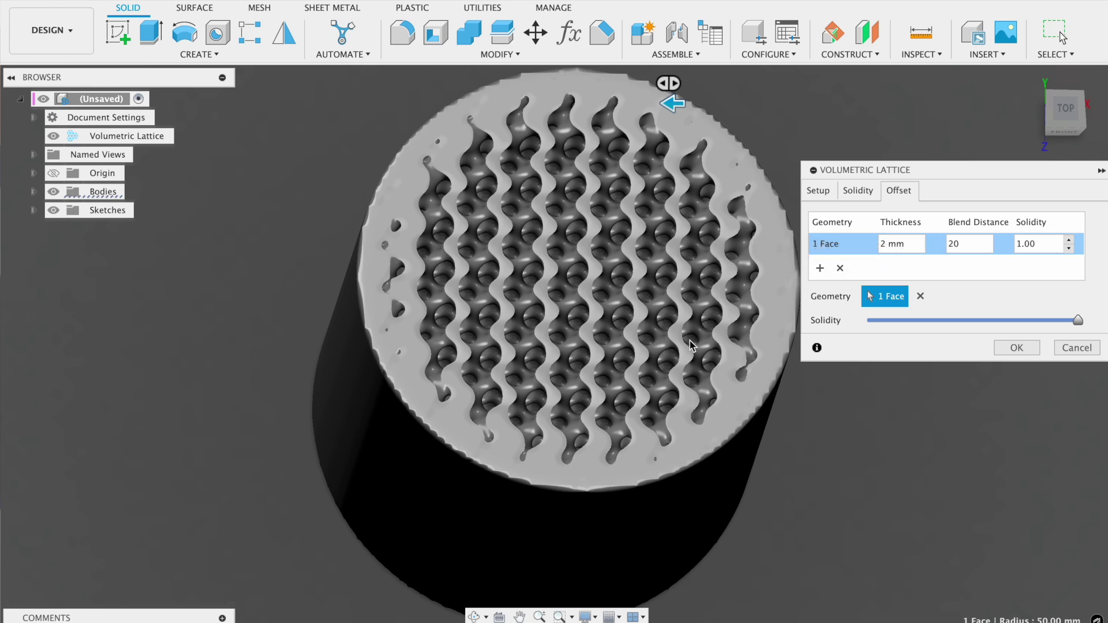
click(1066, 110)
double_click(948, 244)
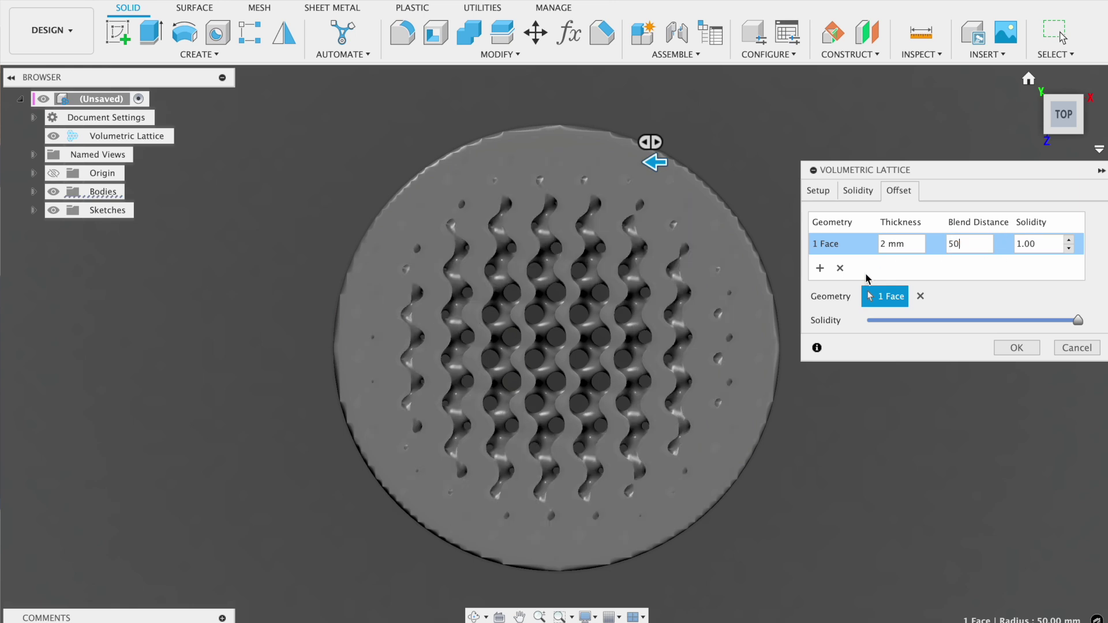
drag(1064, 130, 1064, 118)
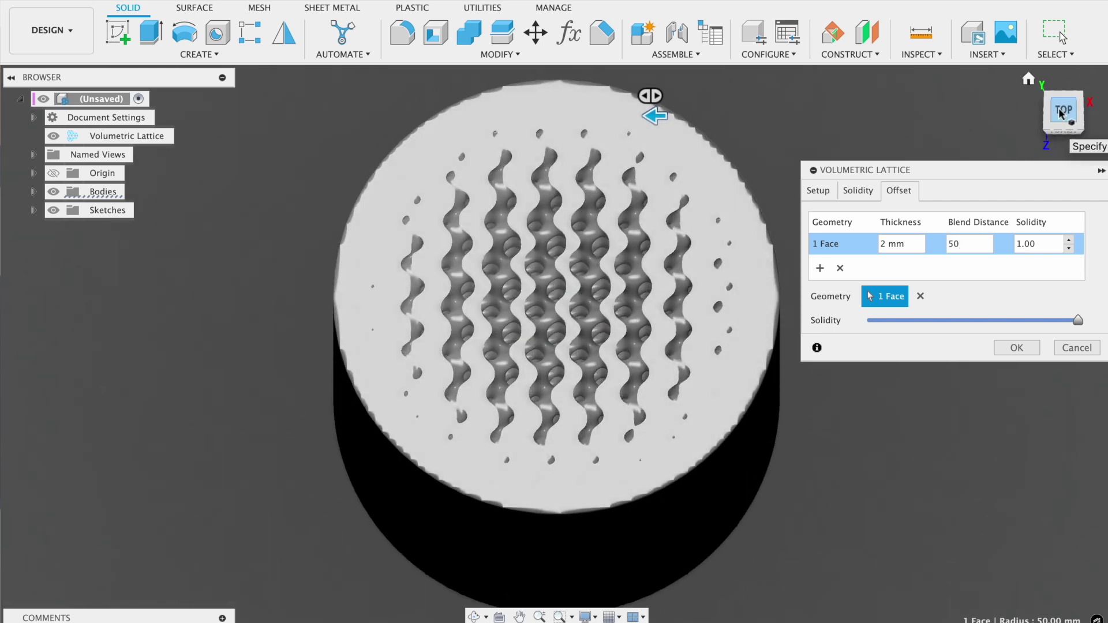
Step: Drag the lattice solidity down to 0.00, then up to 0.10
click(858, 191)
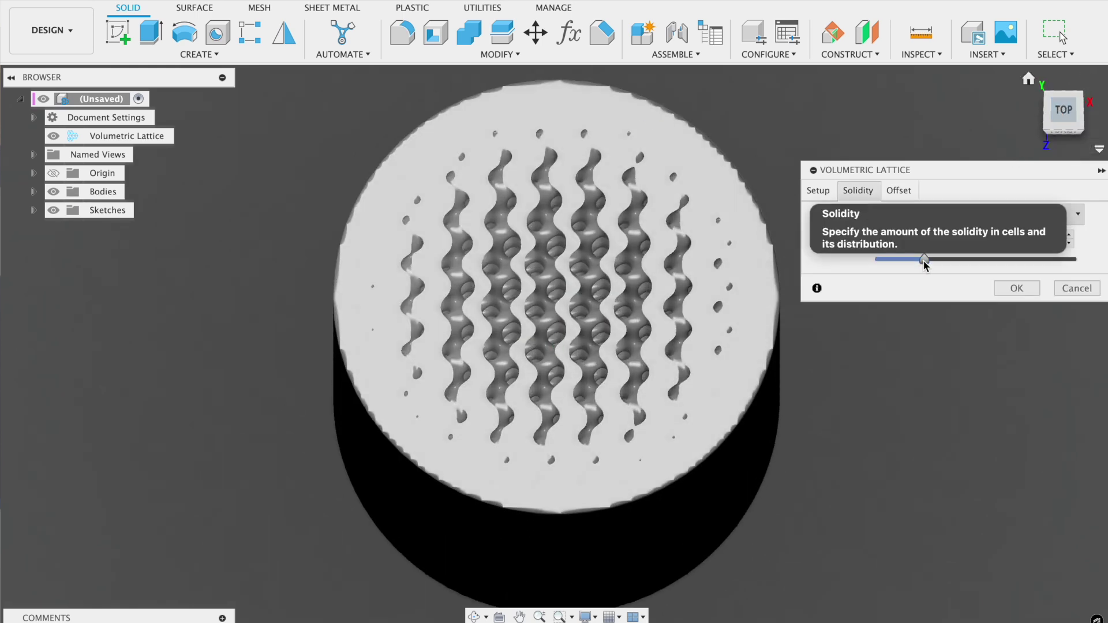
drag(909, 266, 863, 280)
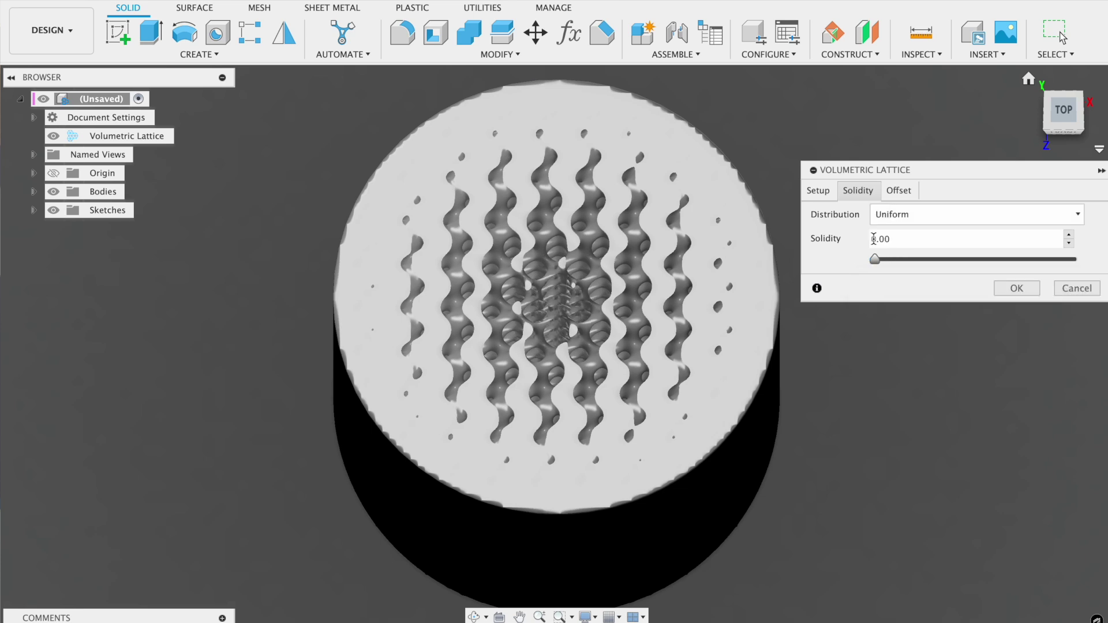
click(1064, 109)
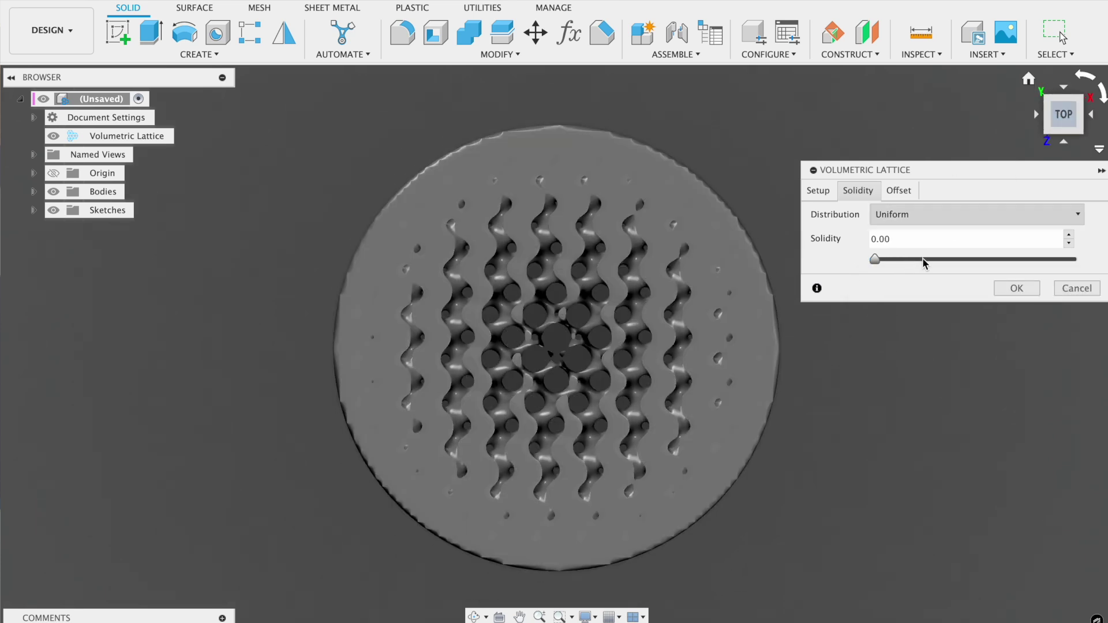
drag(887, 264, 898, 265)
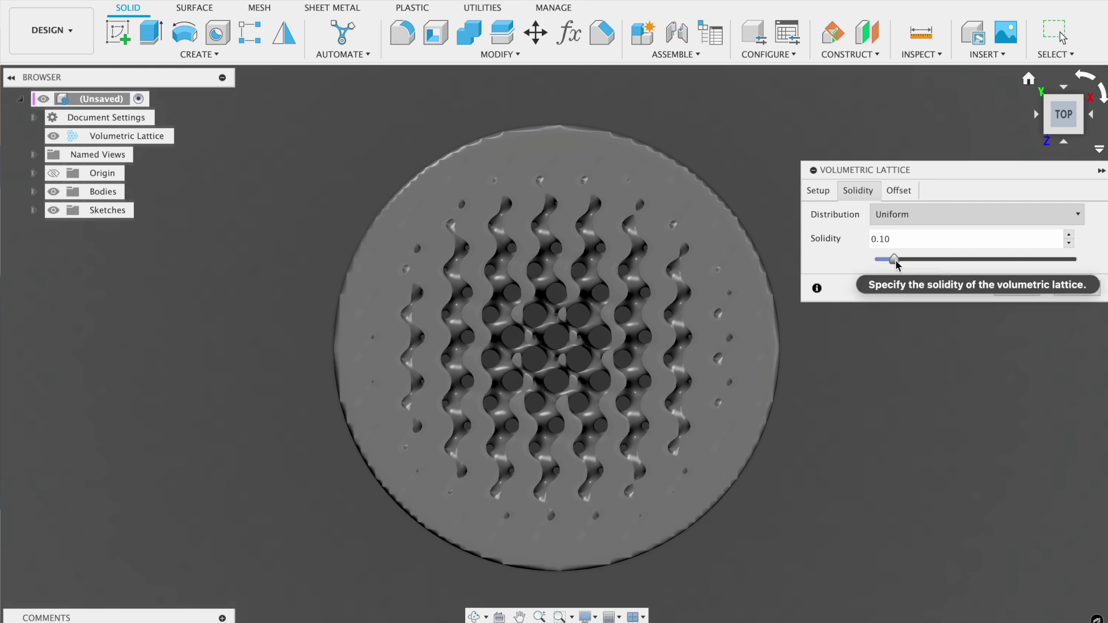
Step: Change the uniform cell size to 15 mm after briefly trying 20 mm
click(898, 191)
click(816, 191)
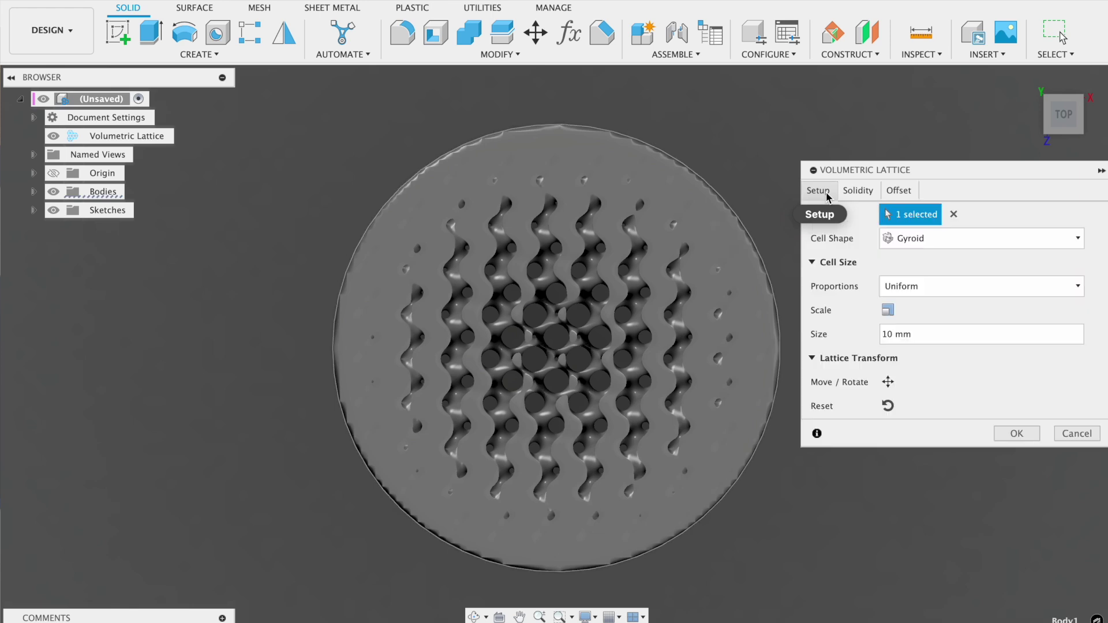
click(888, 335)
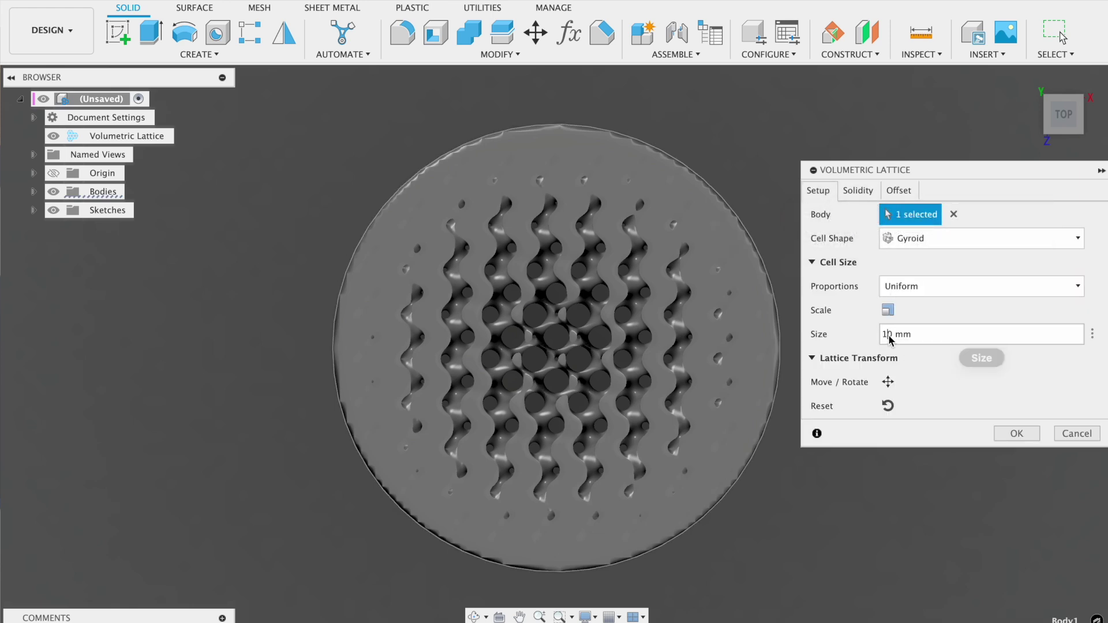
key(BackSpace)
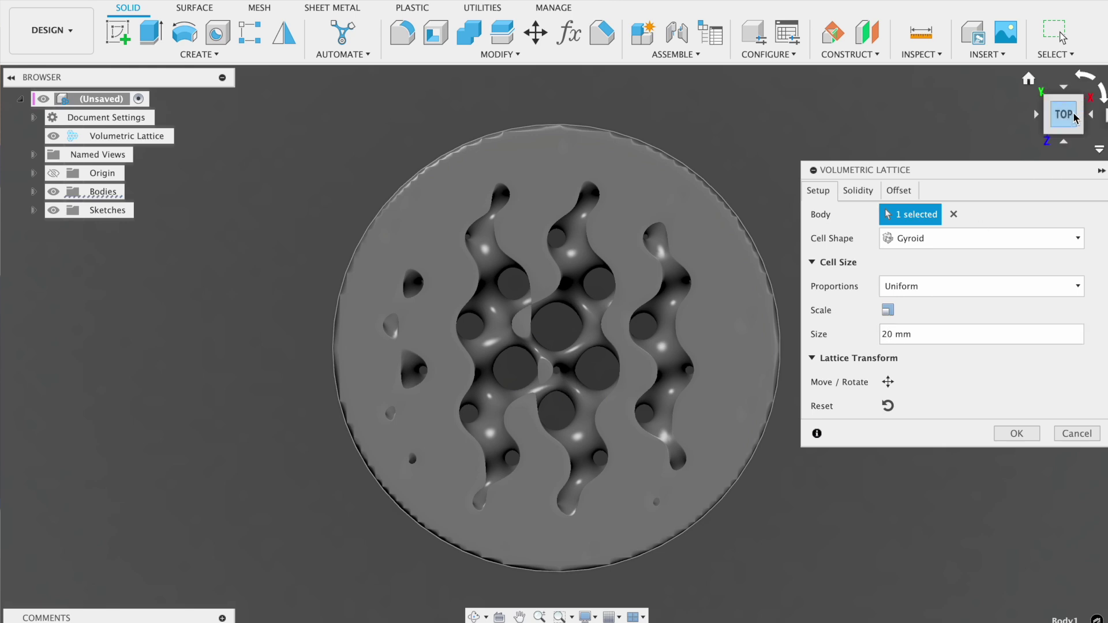
mouse_move(1064, 115)
mouse_down()
mouse_move(1038, 102)
mouse_move(1028, 123)
mouse_move(1047, 108)
mouse_up()
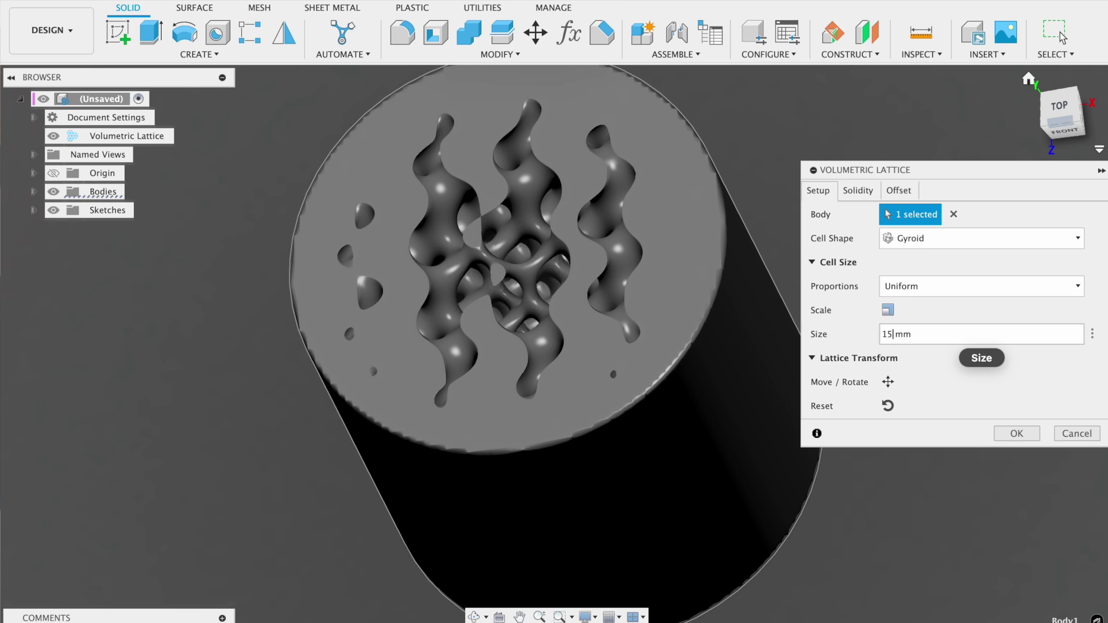
Step: Change the 1 Face offset's Blend Distance from 50 mm to 30 mm
click(1067, 119)
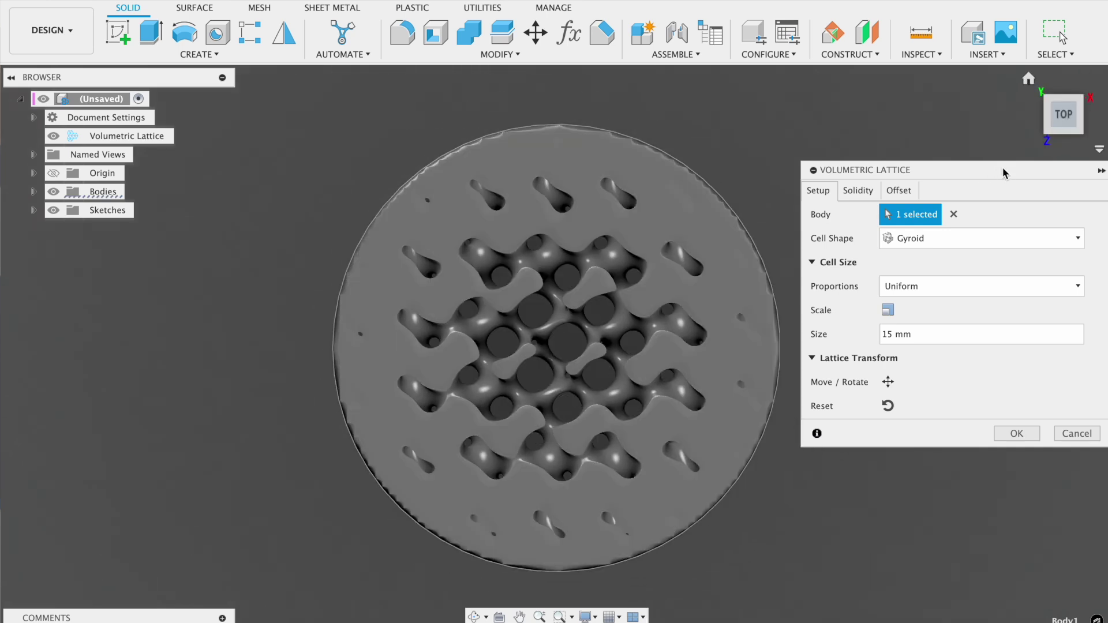
click(872, 190)
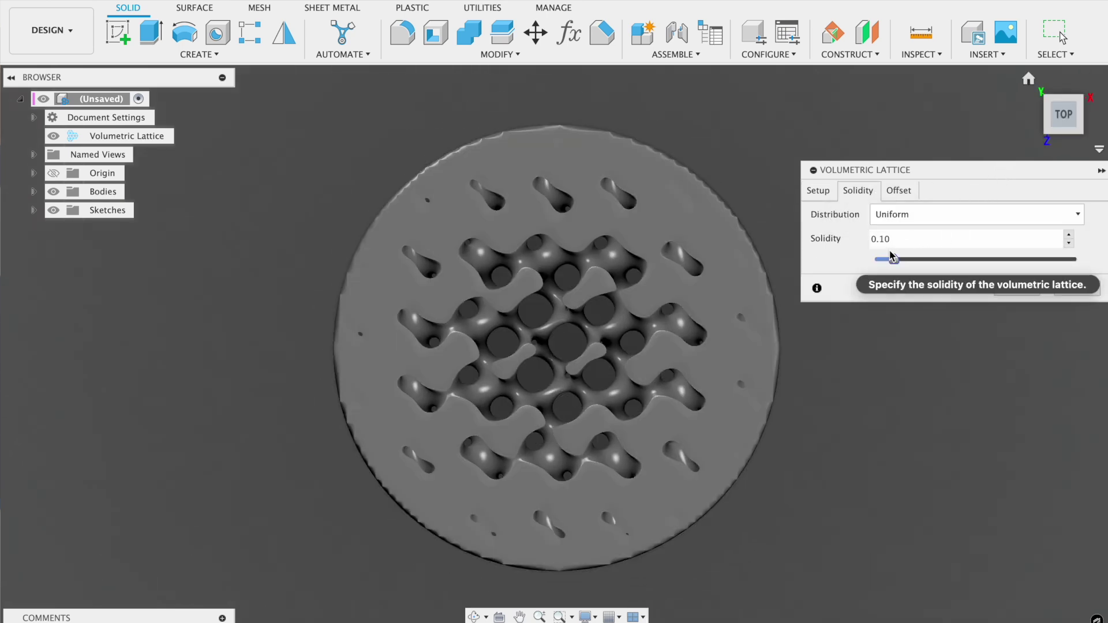
click(898, 190)
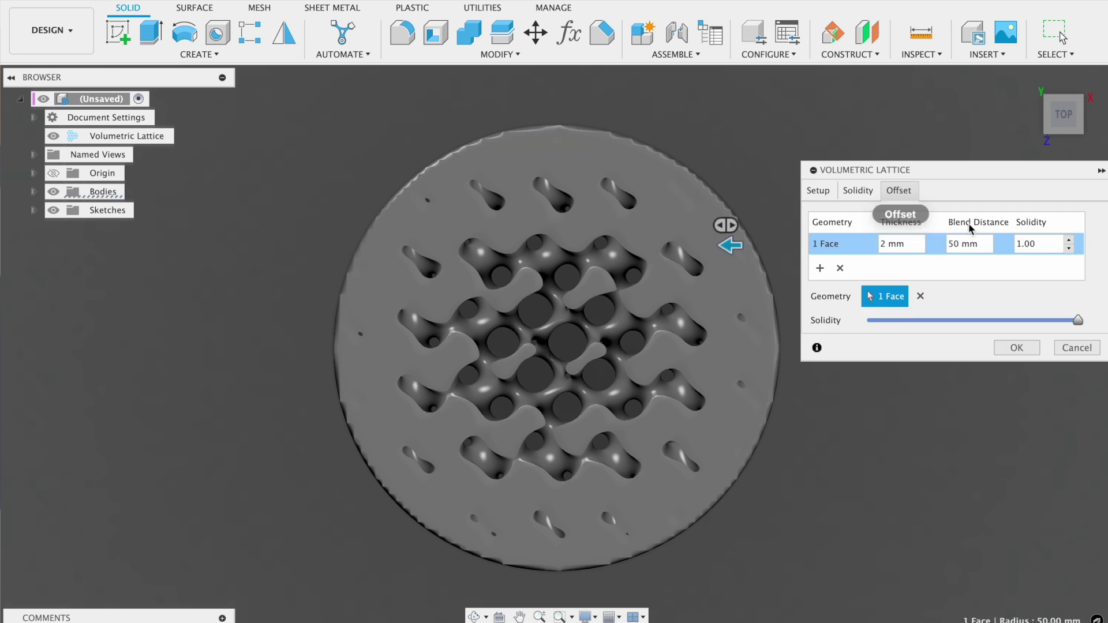
click(956, 246)
key(BackSpace)
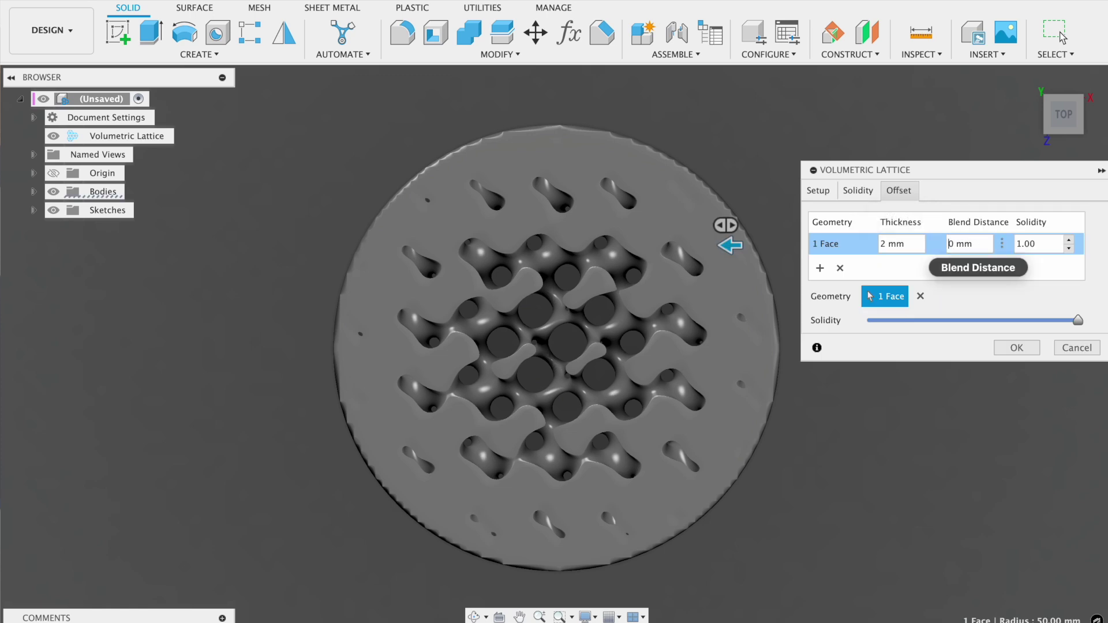
text(3)
mouse_move(1064, 139)
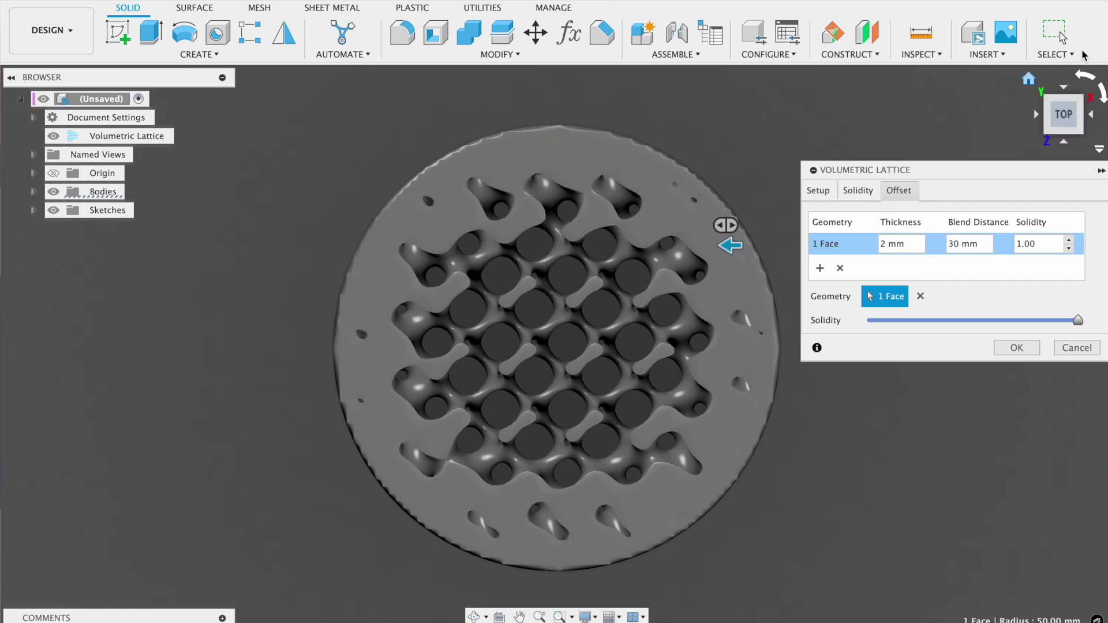
click(1064, 138)
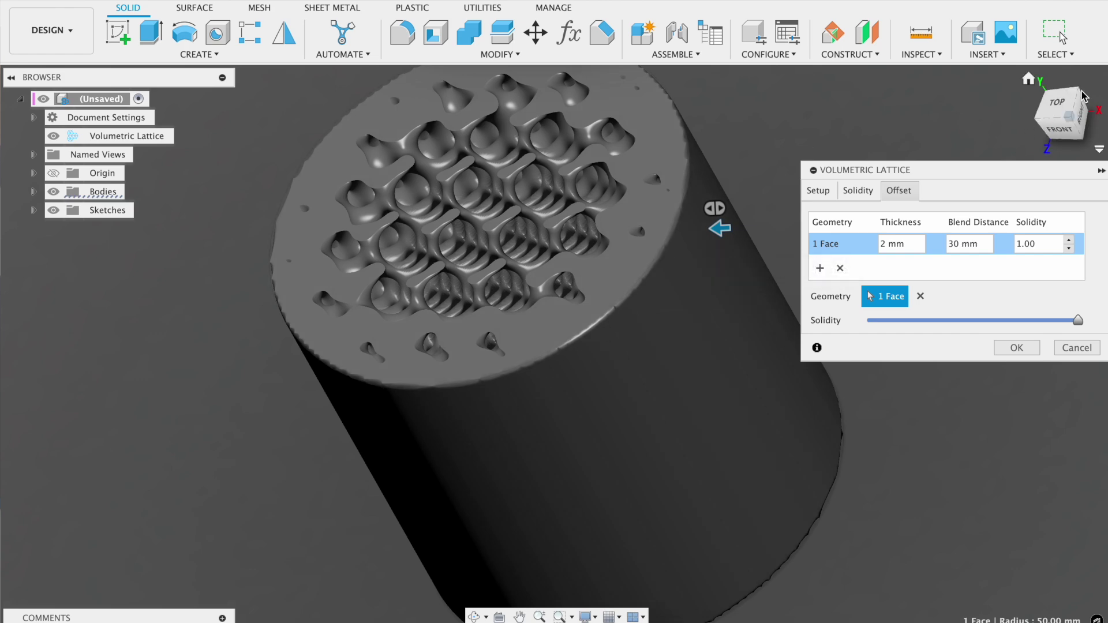
Step: Inspect the gyroid lattice from a top-front angle, then commit the volumetric lattice to the cylinder
mouse_move(1069, 104)
mouse_down()
mouse_move(1046, 95)
mouse_move(1105, 141)
mouse_up()
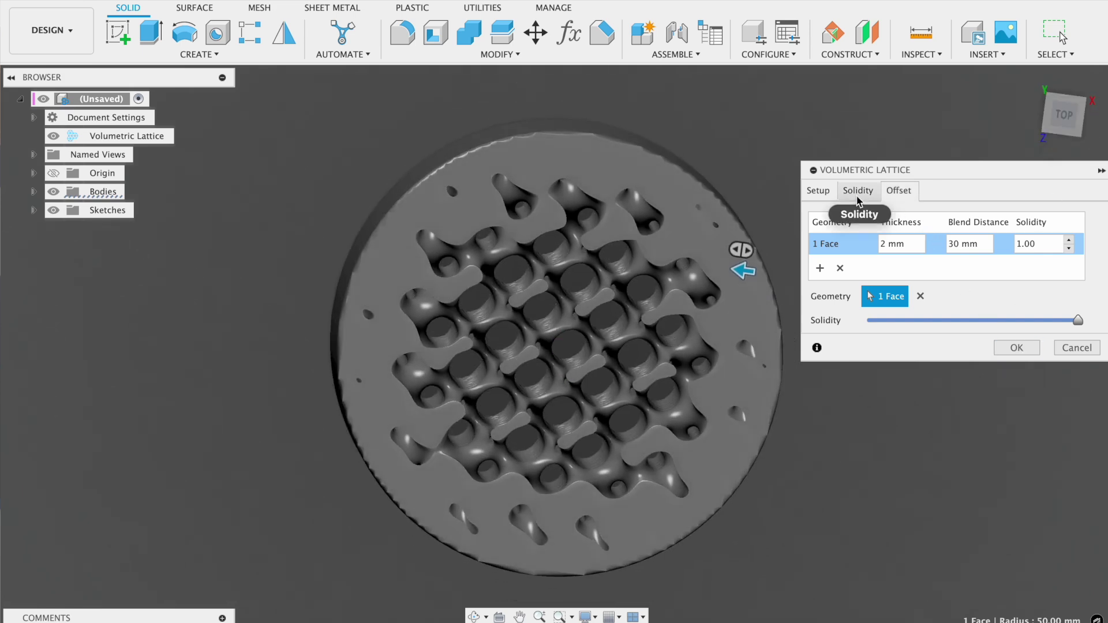
drag(1072, 116, 1068, 57)
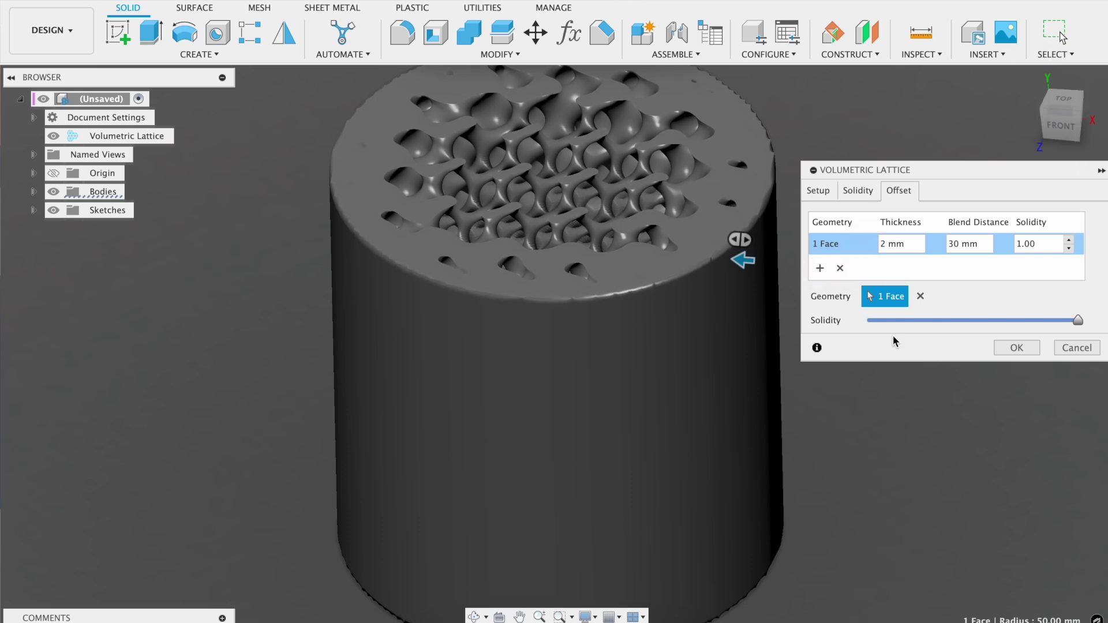
click(1028, 358)
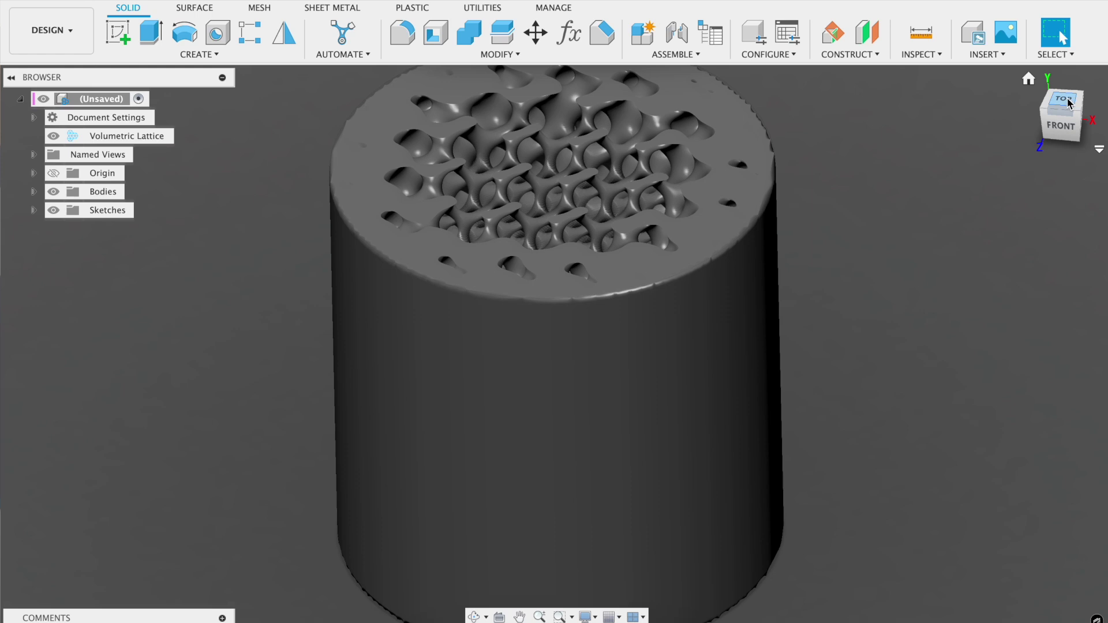
Step: Create a mesh body from Body1 at Medium refinement (0.781 mm elements), producing Body1 (1)
click(1068, 103)
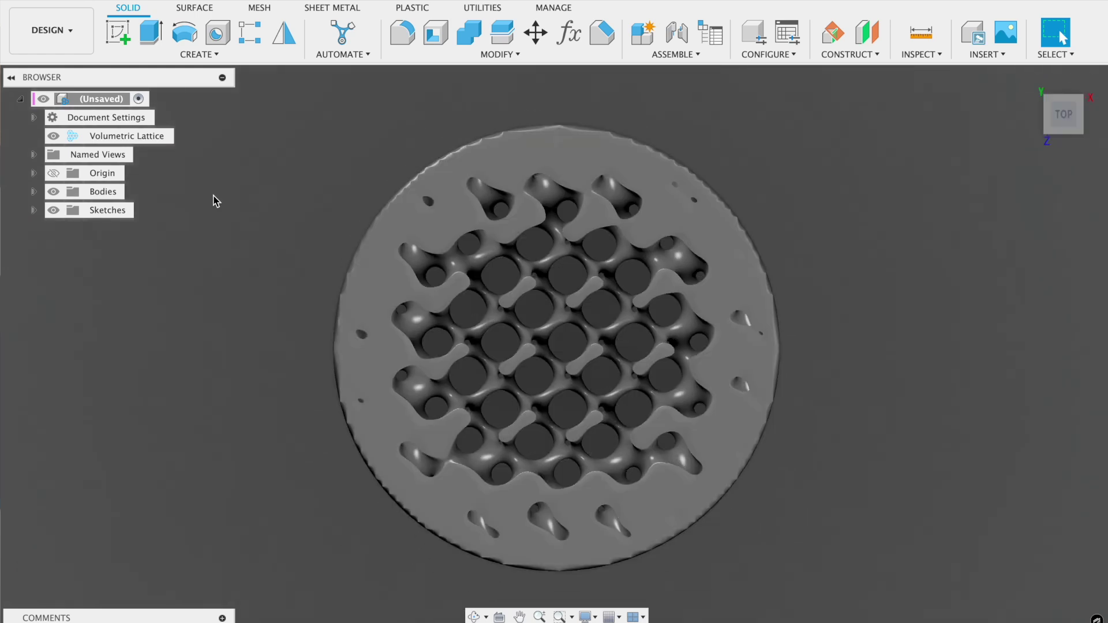
click(33, 192)
click(101, 211)
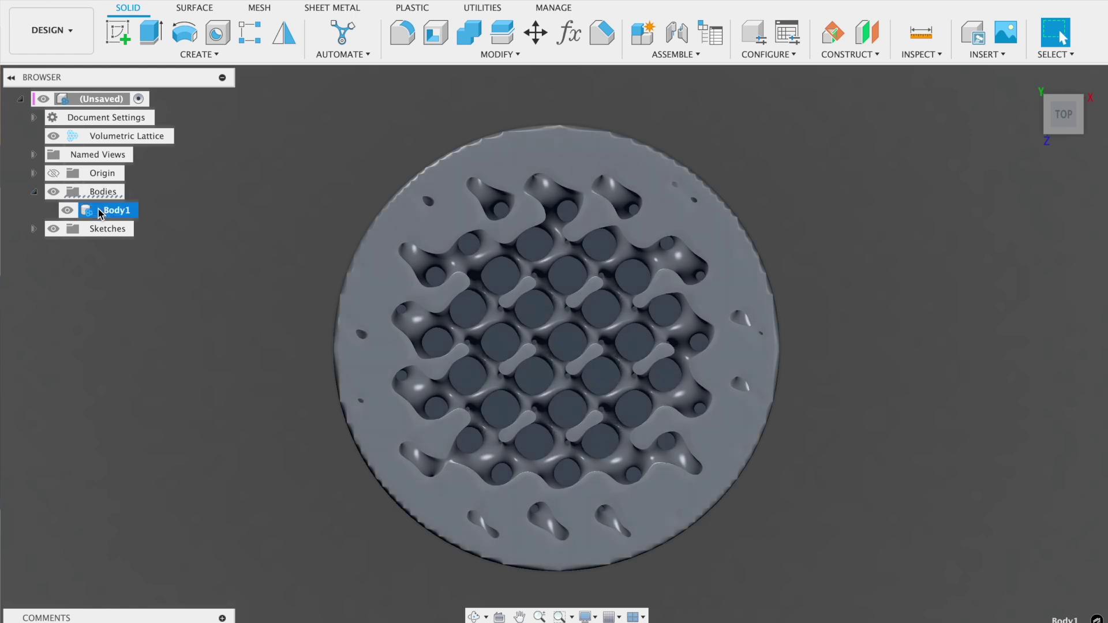
right_click(101, 214)
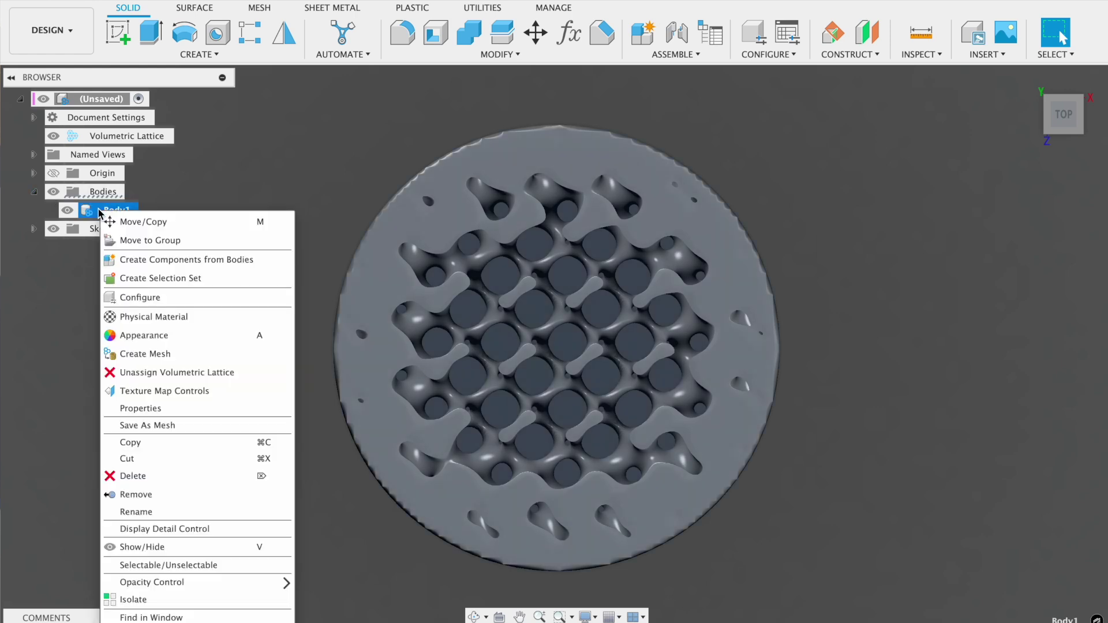
click(131, 355)
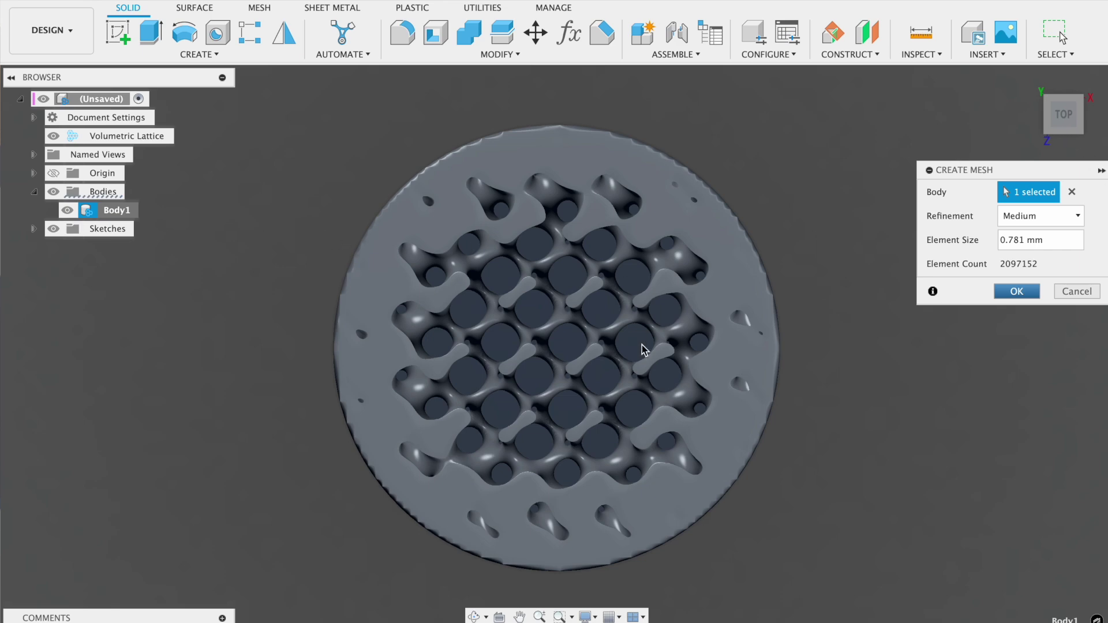
key(Return)
click(1030, 85)
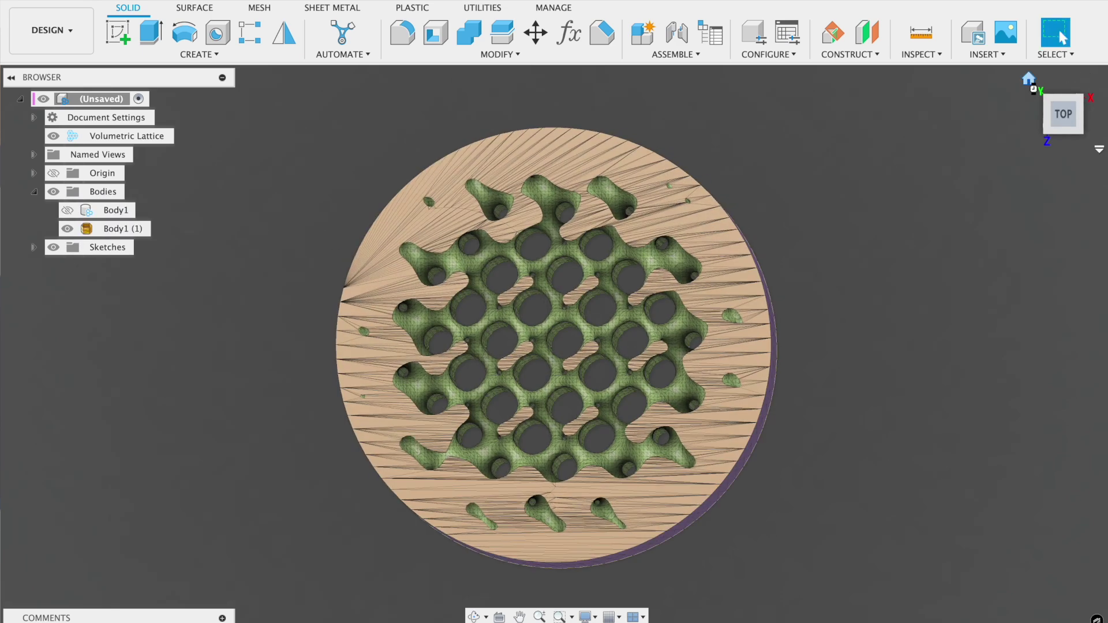
scroll(614, 193, up, 3)
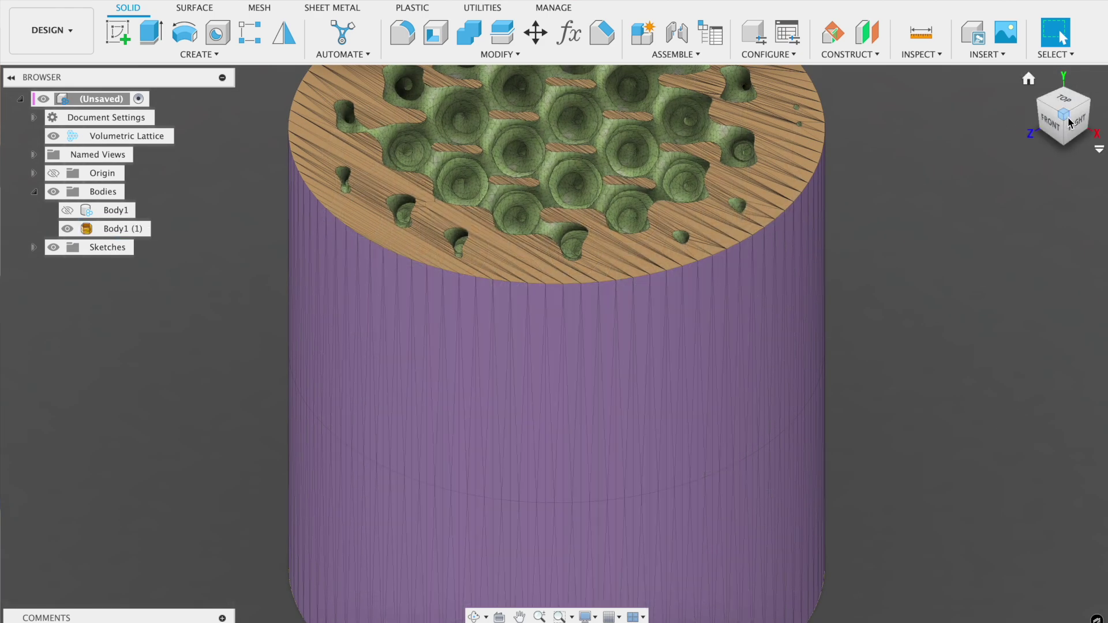
mouse_move(556, 347)
shift+middle_down()
mouse_move(1066, 159)
mouse_move(1063, 175)
shift+middle_up()
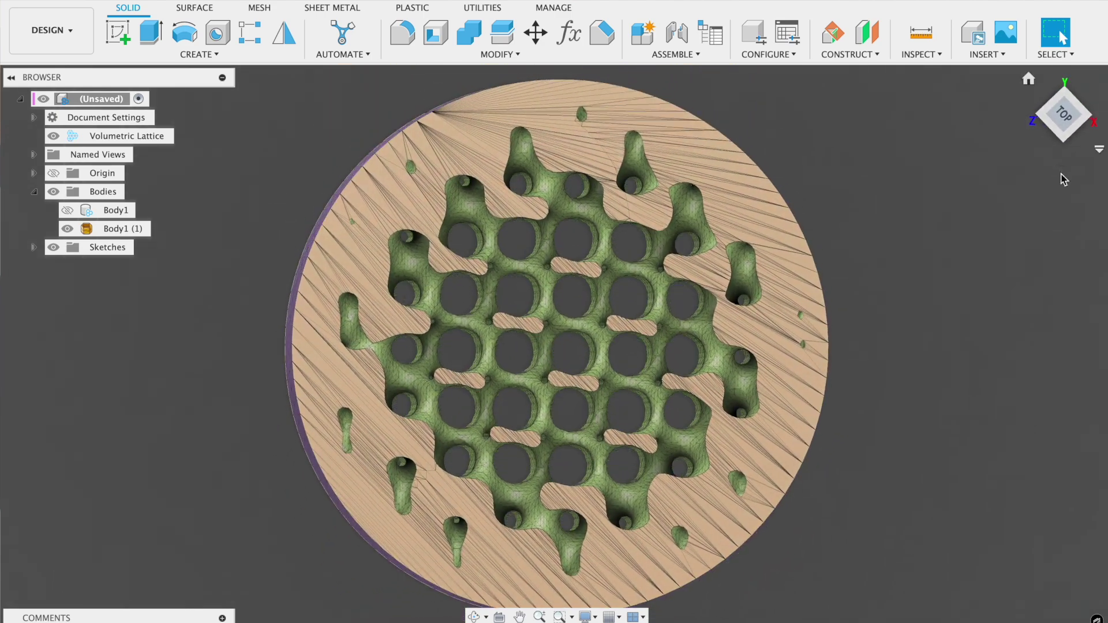
click(1068, 115)
click(652, 225)
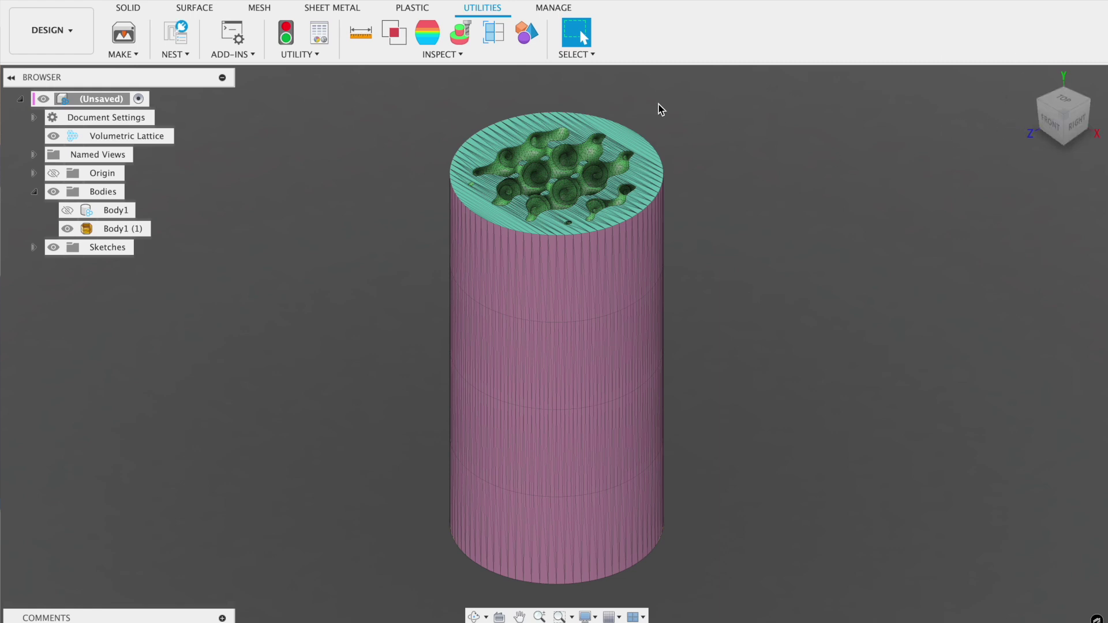
scroll(662, 109, up, 2)
mouse_move(658, 102)
right_down()
mouse_move(655, 173)
mouse_move(751, 122)
right_up()
click(1064, 116)
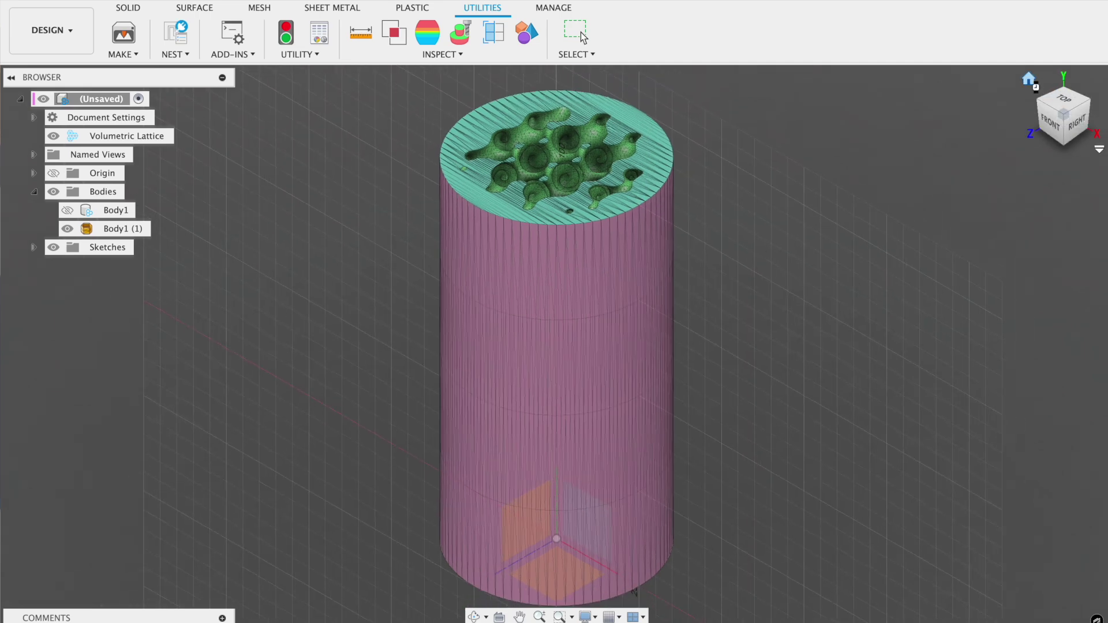
click(1065, 104)
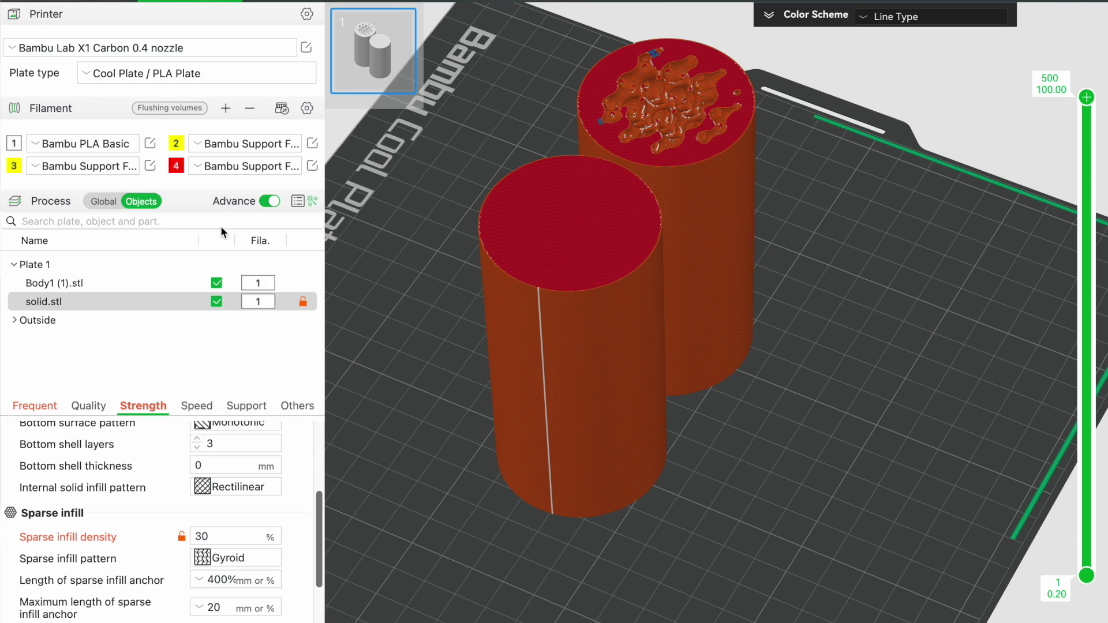
Step: Select Body1 (1).stl to show its 10% gyroid sparse infill
click(158, 282)
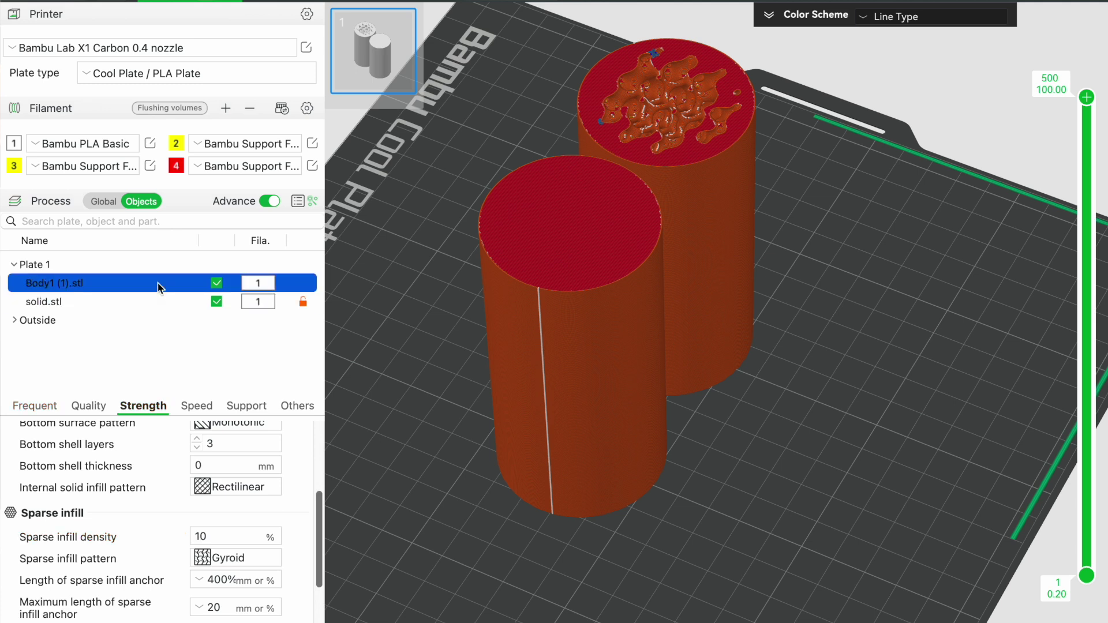